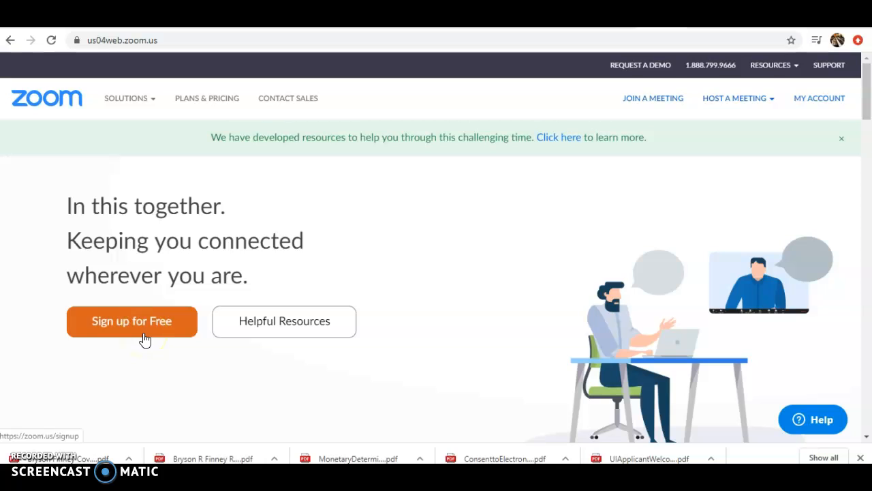
- Open the account page, glance at the Solutions list, and review the Zoom meeting plans and pricing
click(822, 104)
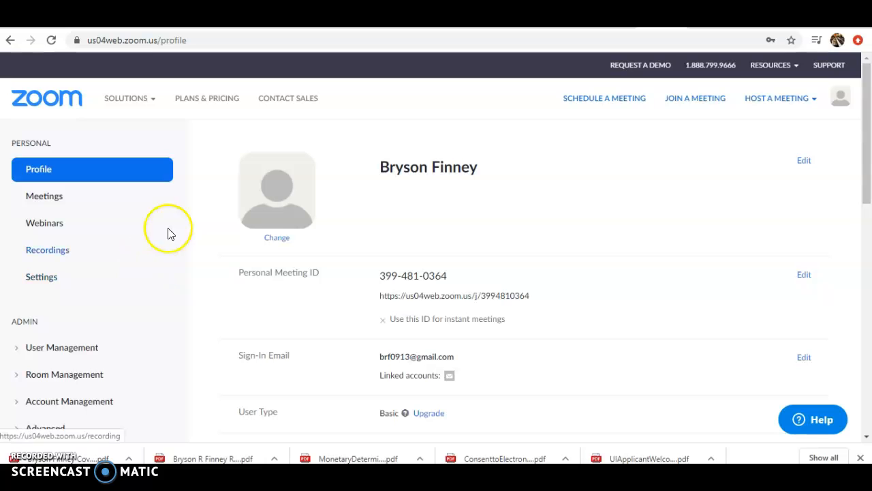
mouse_move(116, 113)
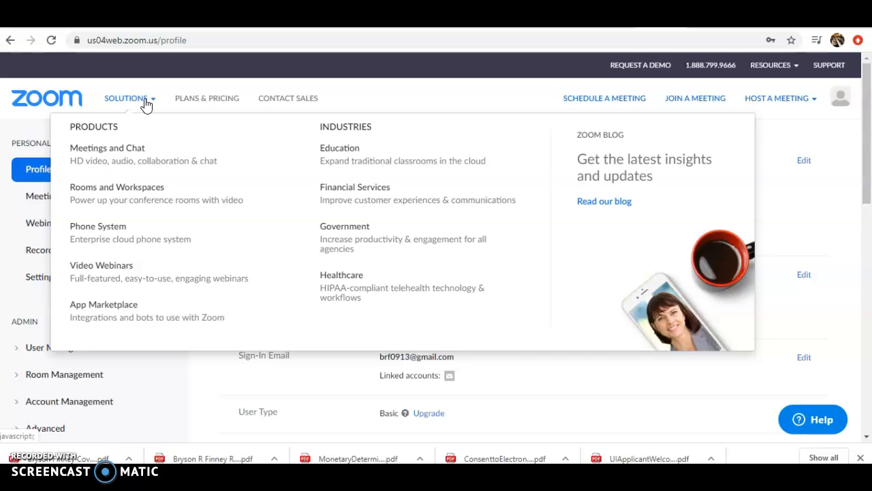
click(210, 99)
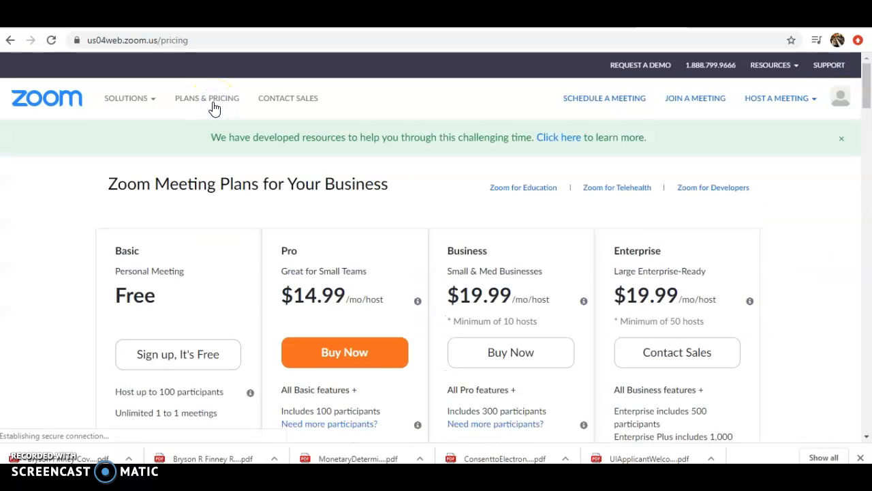
click(196, 256)
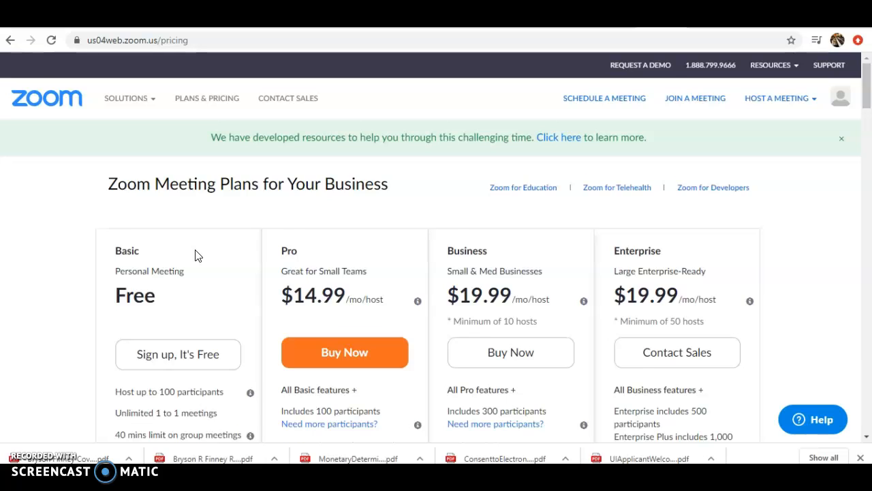
scroll(196, 255, down, 1)
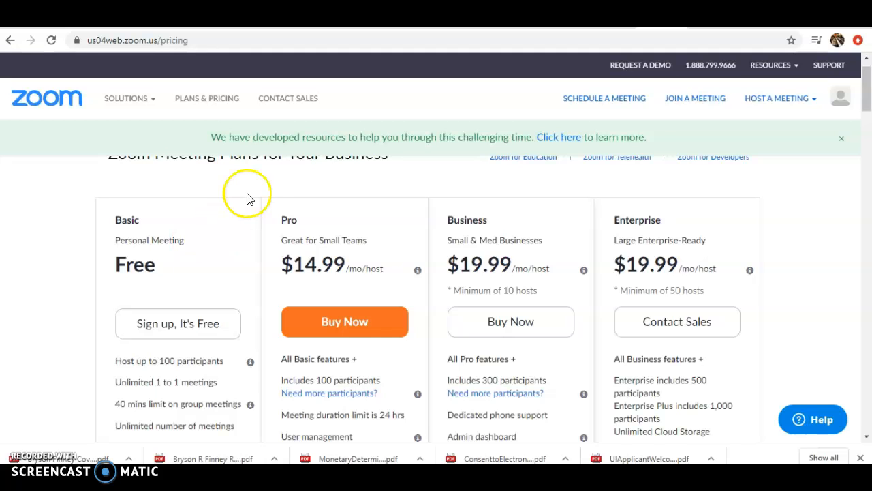
scroll(247, 195, up, 1)
- View the Contact Sales form and the Join a Meeting page
click(289, 99)
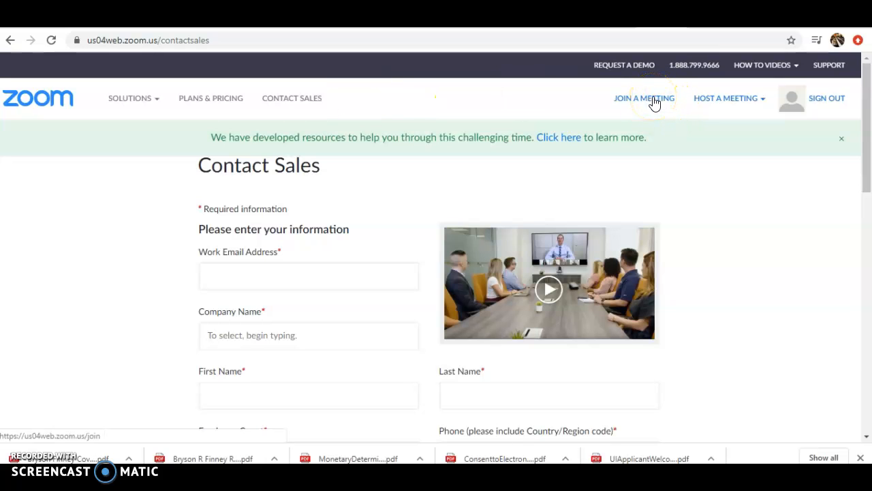
click(654, 102)
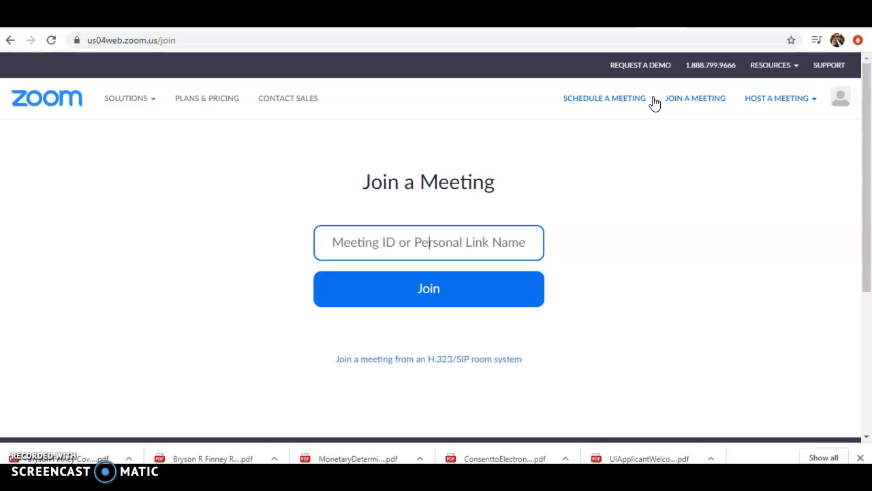
click(691, 103)
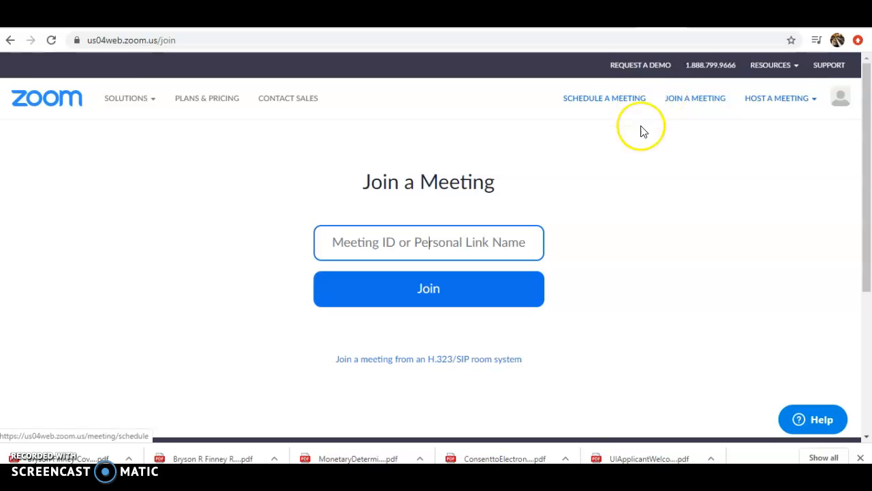
- Show the available options for hosting a meeting
mouse_move(751, 107)
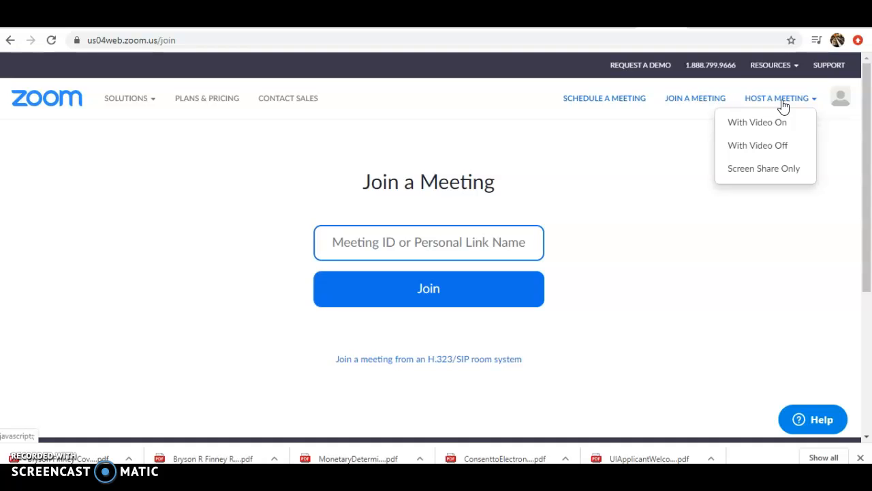
click(783, 113)
mouse_move(775, 107)
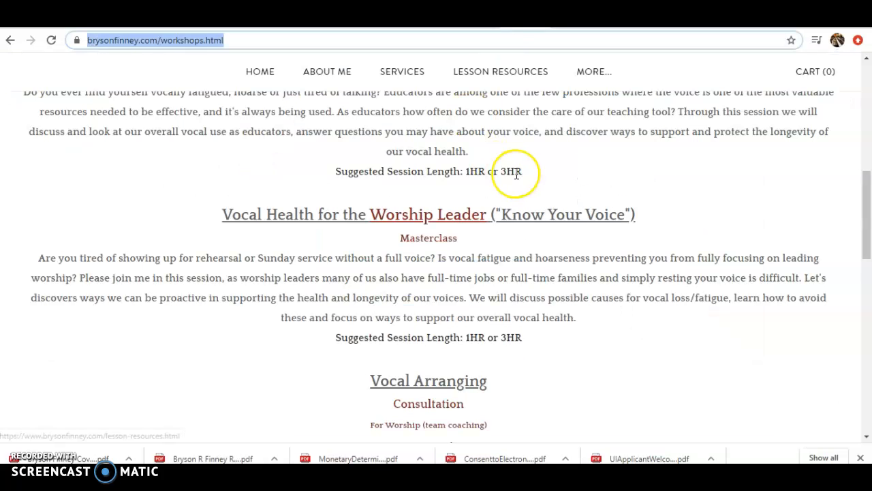
- From the workshops page, view the Lesson Resources page and open the Learning Technology consulting page
scroll(517, 173, up, 5)
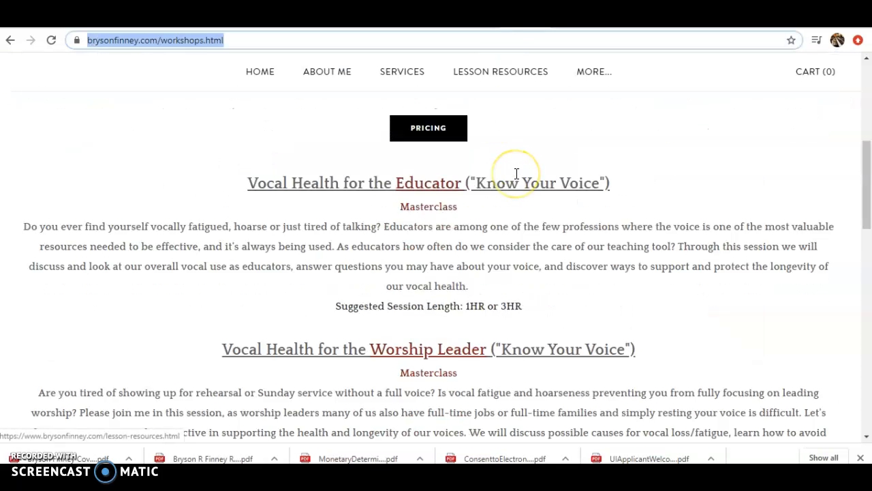
scroll(517, 173, up, 4)
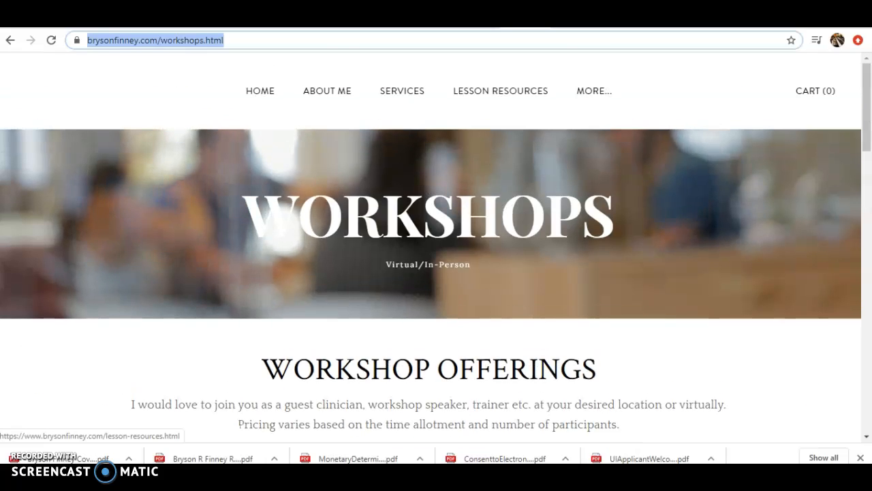
click(522, 89)
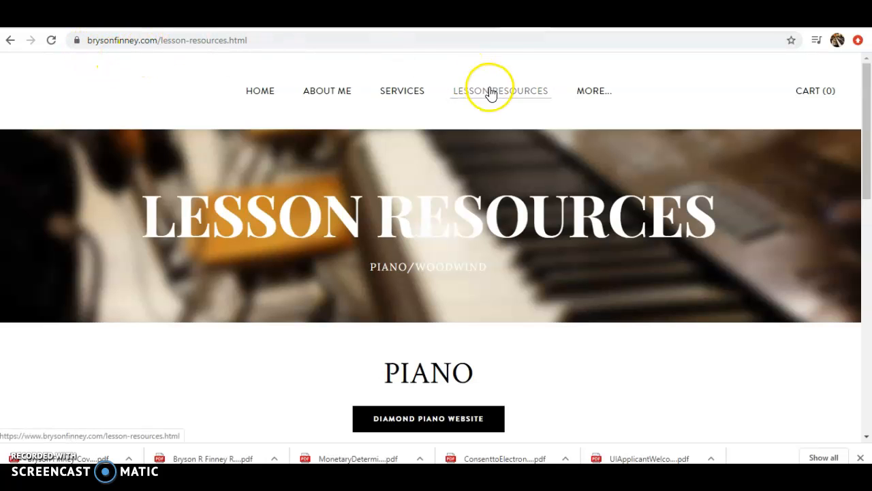
mouse_move(400, 94)
click(410, 169)
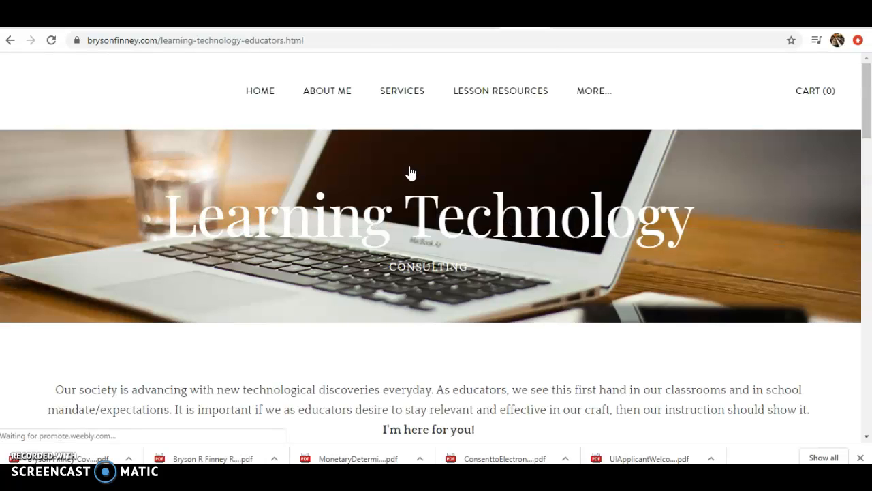
- Review the consulting description, pricing and support request form on the Learning Technology page
scroll(503, 231, down, 1)
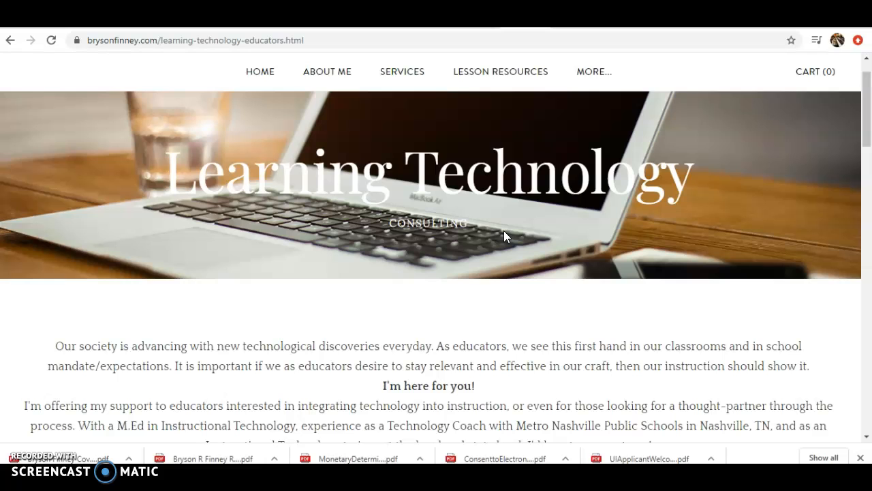
scroll(503, 230, down, 3)
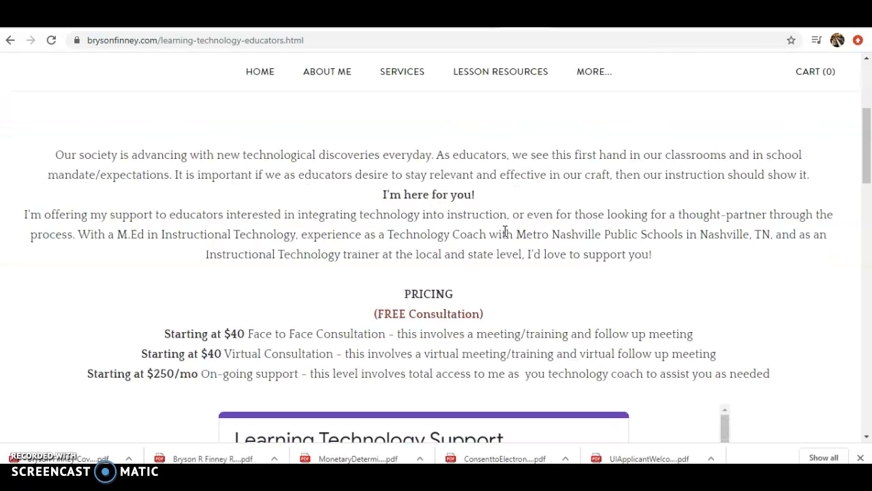
scroll(503, 232, down, 5)
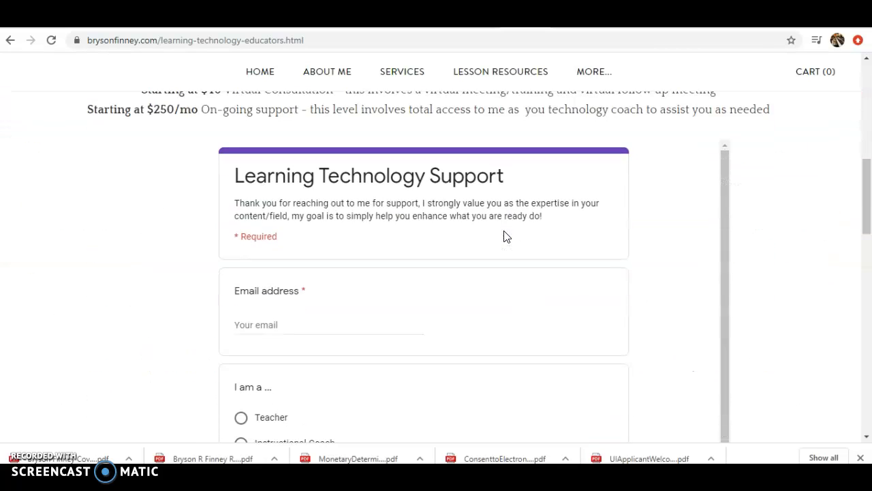
scroll(440, 368, down, 1)
scroll(440, 368, up, 1)
scroll(463, 340, up, 5)
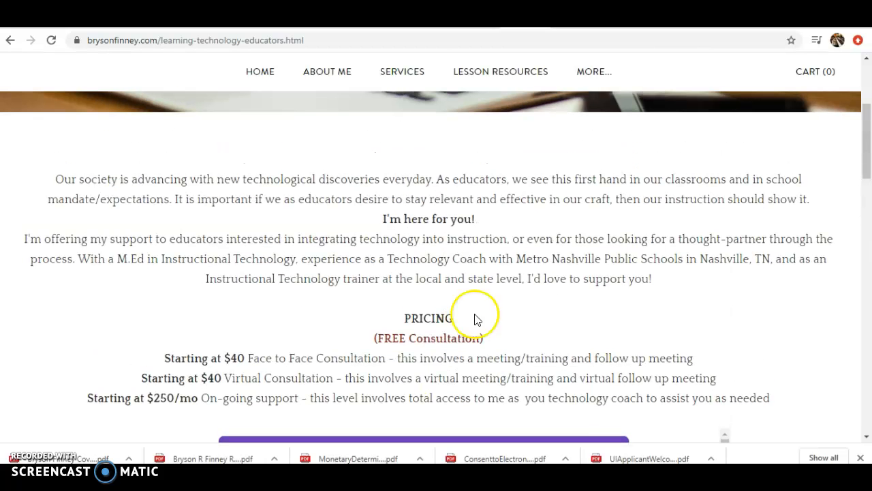
- Switch back to the Zoom website and return through its home page to the account profile
key(ctrl+Tab)
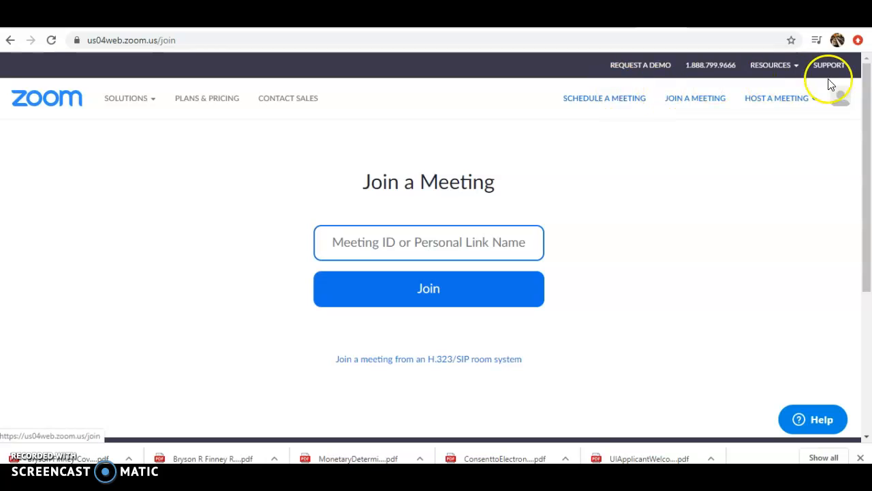
click(11, 40)
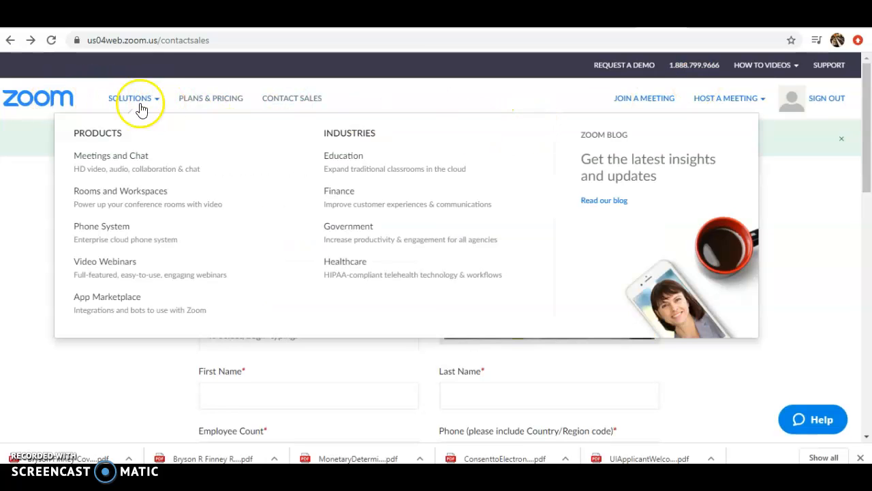
click(47, 103)
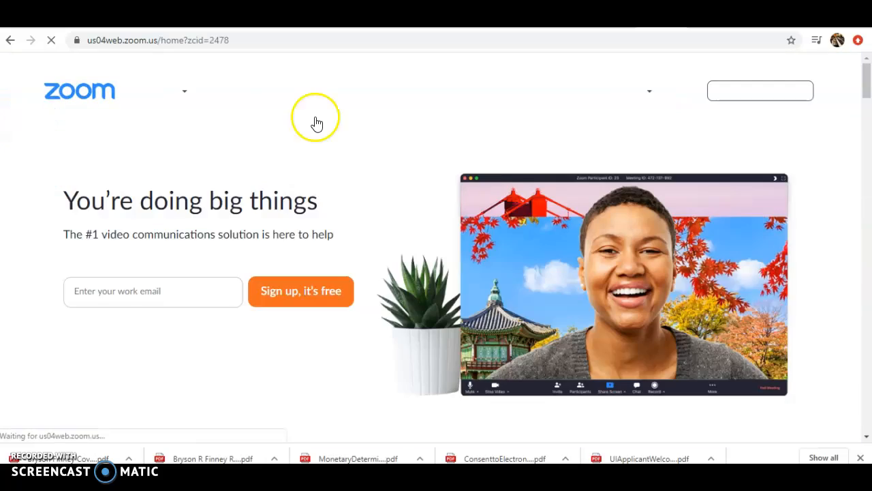
click(835, 127)
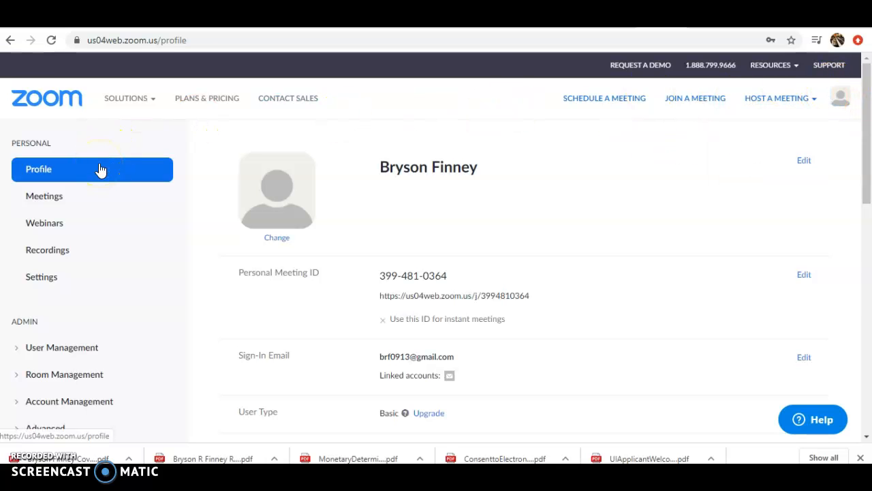
- Look through the personal profile details, including the personal meeting ID and sign-in information
scroll(335, 251, down, 5)
scroll(335, 253, up, 2)
scroll(334, 251, up, 3)
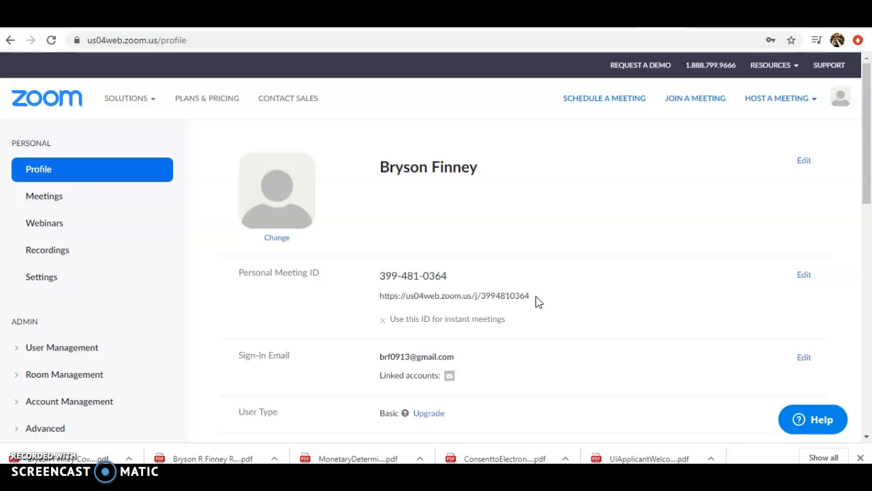
- Open the account's meetings and look through the list of upcoming meetings
click(41, 196)
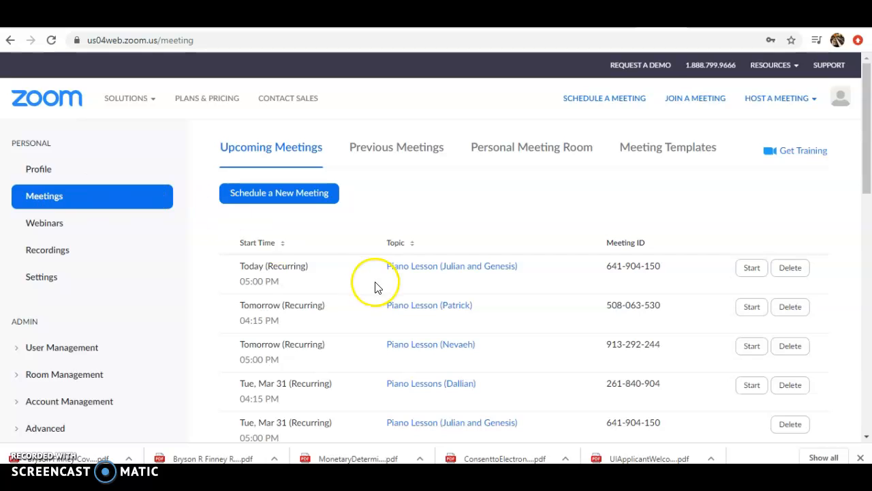
scroll(375, 287, down, 7)
scroll(379, 288, down, 3)
scroll(379, 288, up, 10)
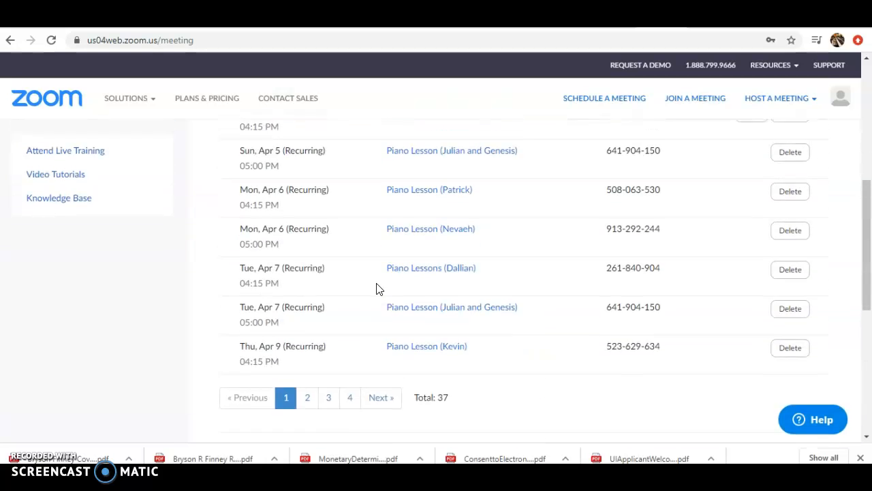
scroll(378, 289, up, 2)
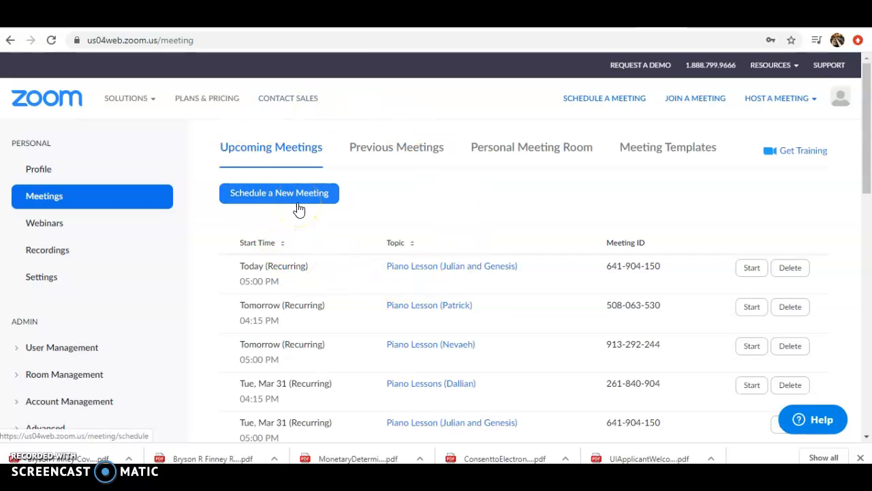
- View the previous meetings, the Personal Meeting Room details and the meeting templates
click(400, 156)
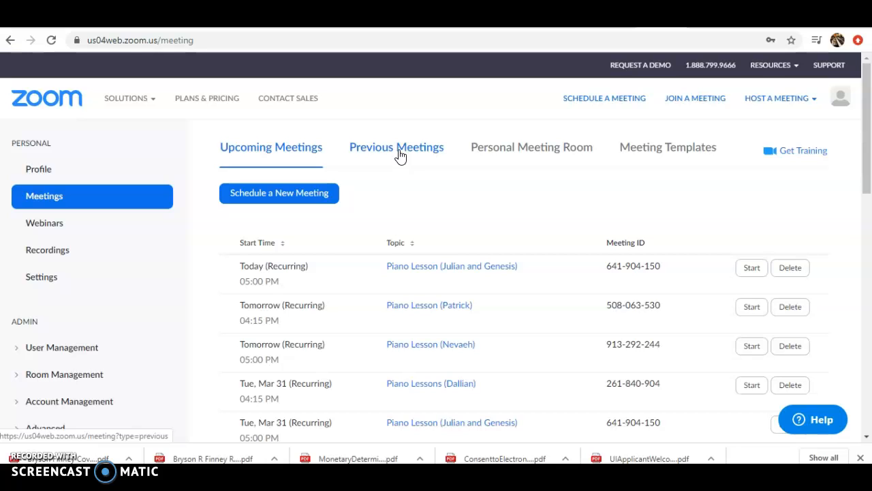
click(400, 156)
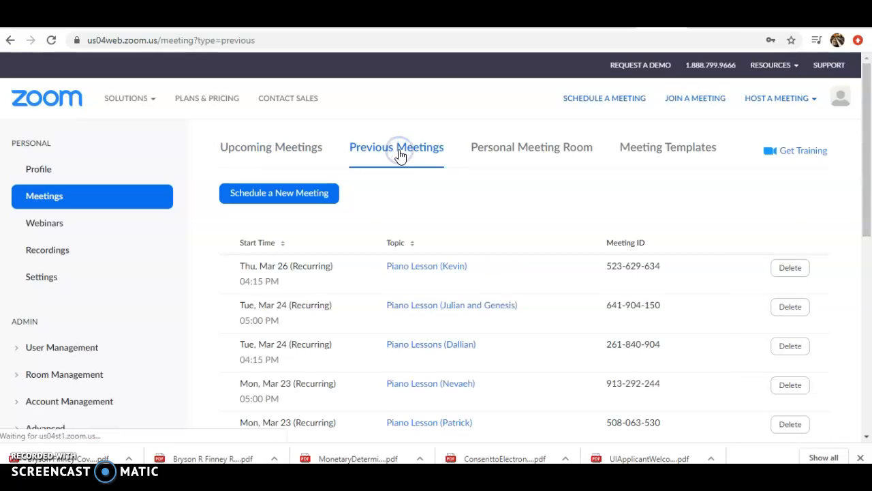
click(409, 152)
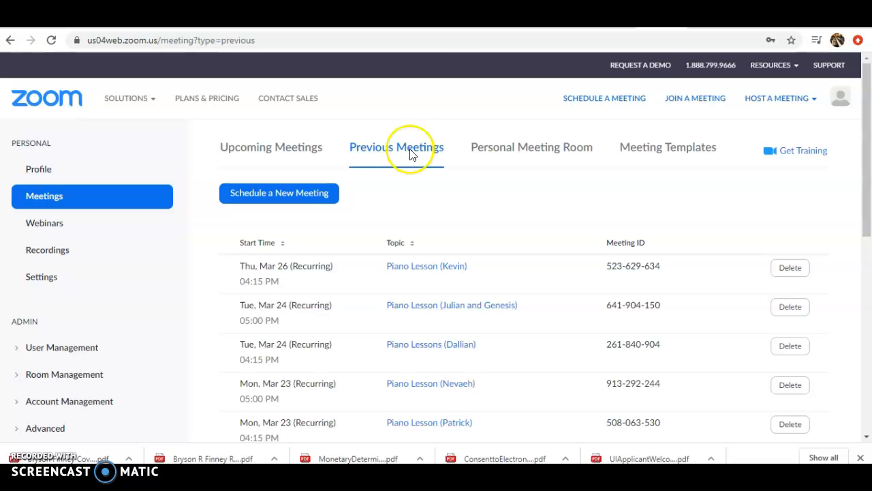
click(520, 156)
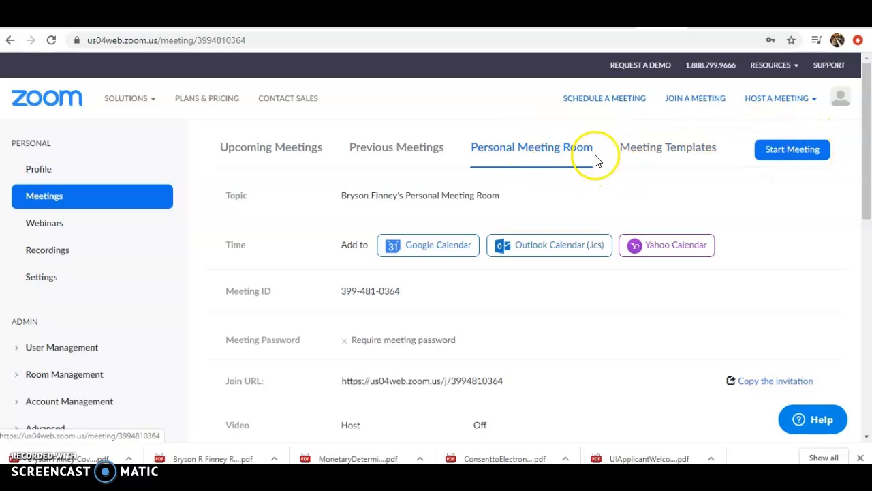
click(650, 154)
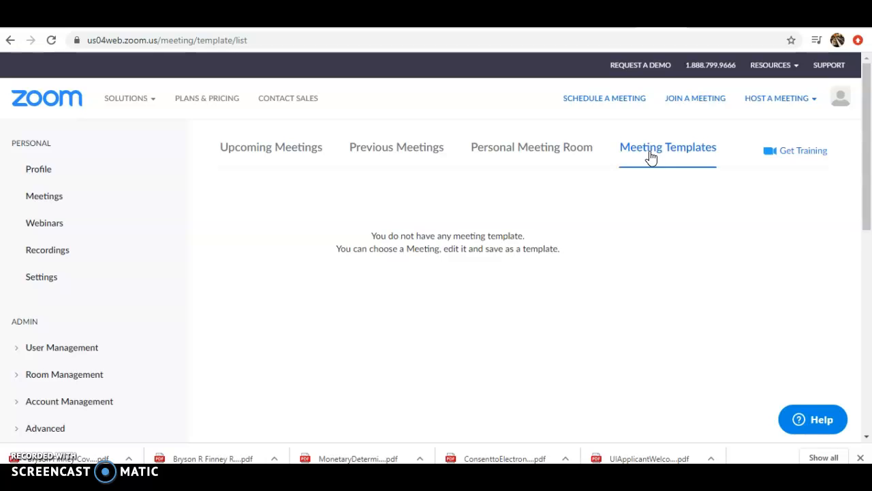
- Revisit the profile and meetings pages, and open the Webinars information page
click(38, 170)
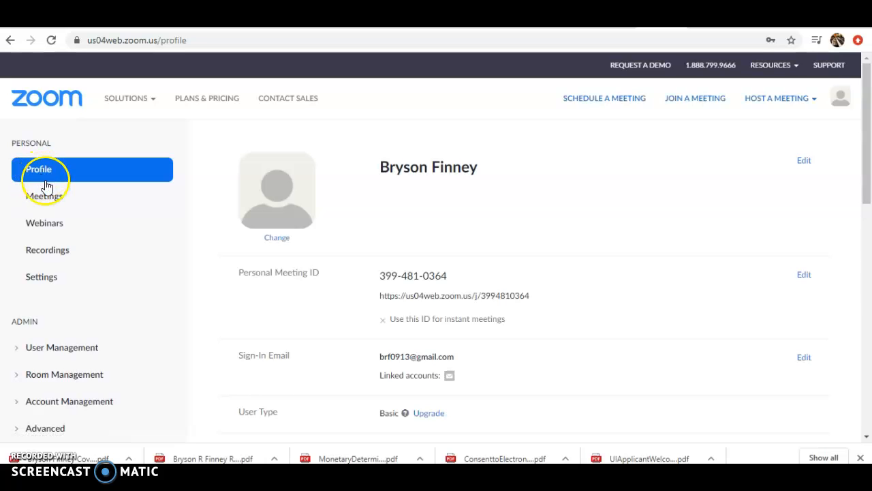
click(43, 197)
click(45, 227)
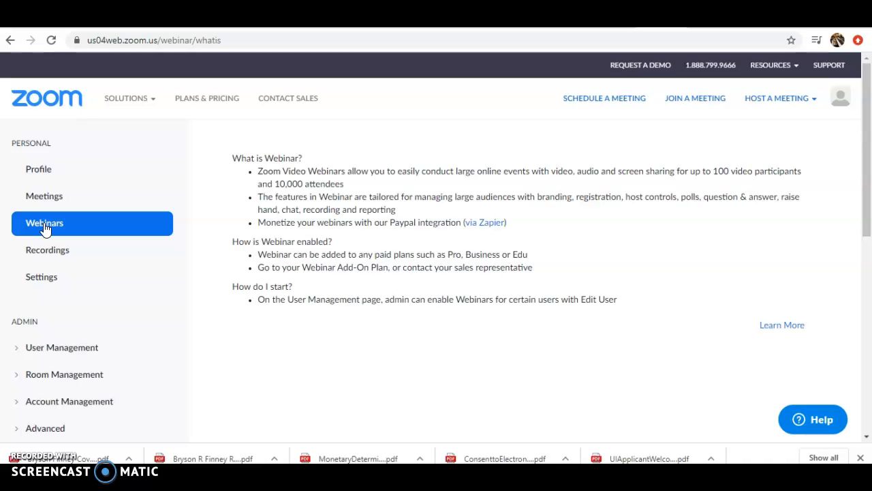
- View the Cloud Recordings information and open the account's meeting settings
click(44, 251)
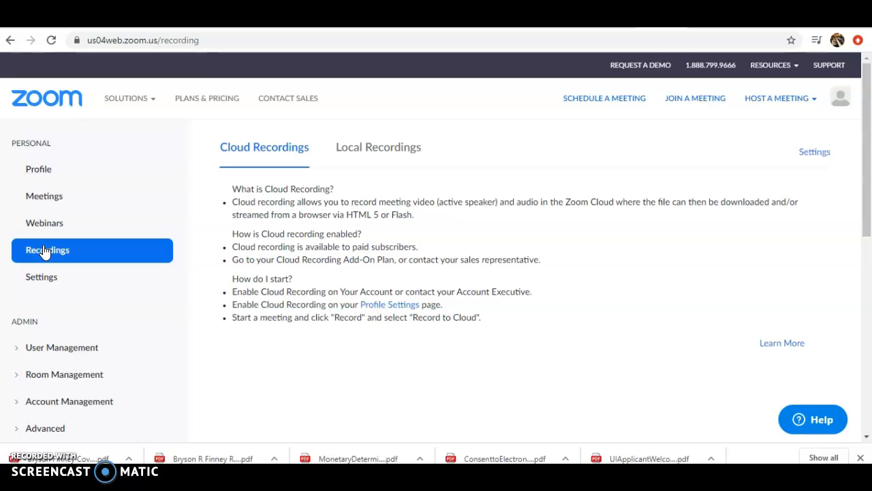
click(41, 279)
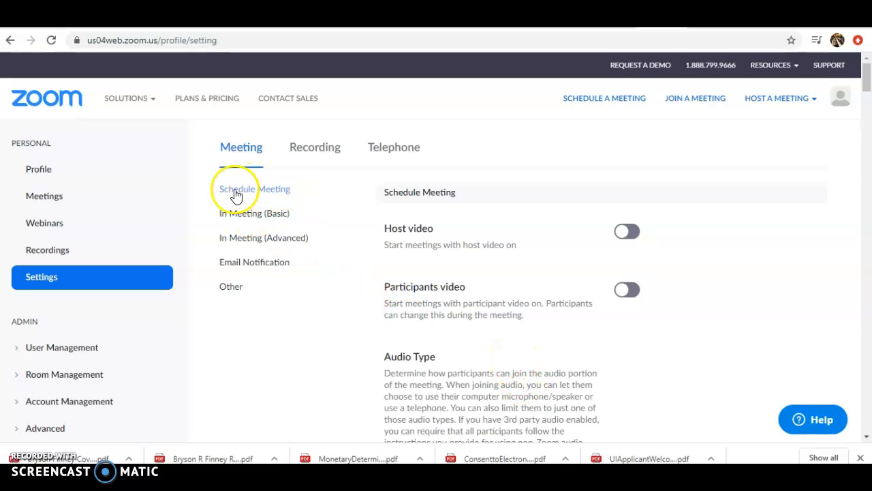
- Open the In Meeting (Basic) settings and review the encryption, chat, private chat and auto-saving options
scroll(444, 272, down, 1)
scroll(443, 265, up, 1)
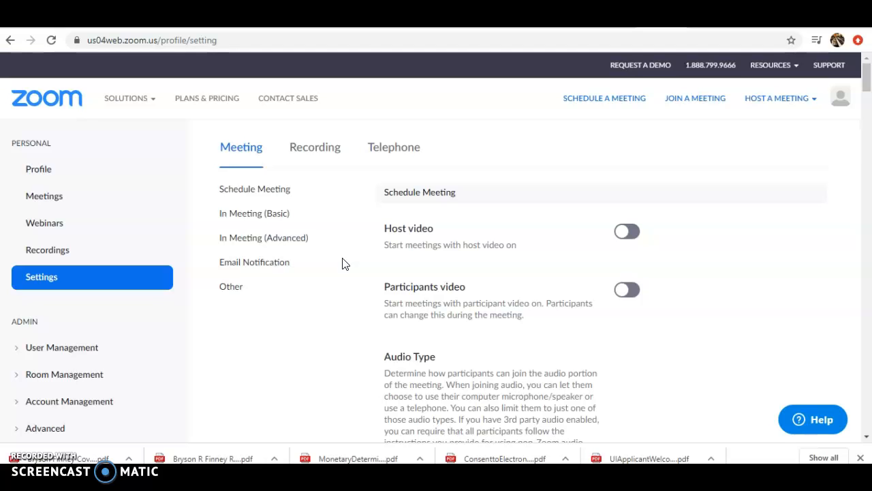
click(251, 216)
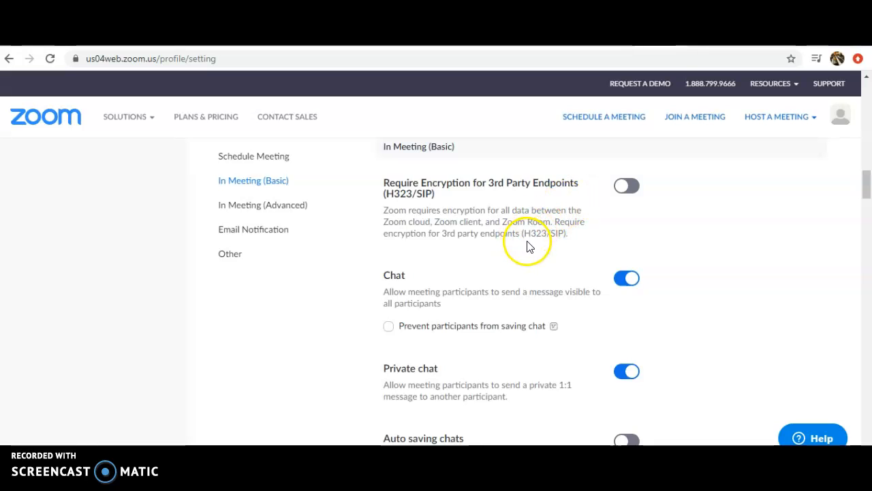
scroll(508, 221, down, 2)
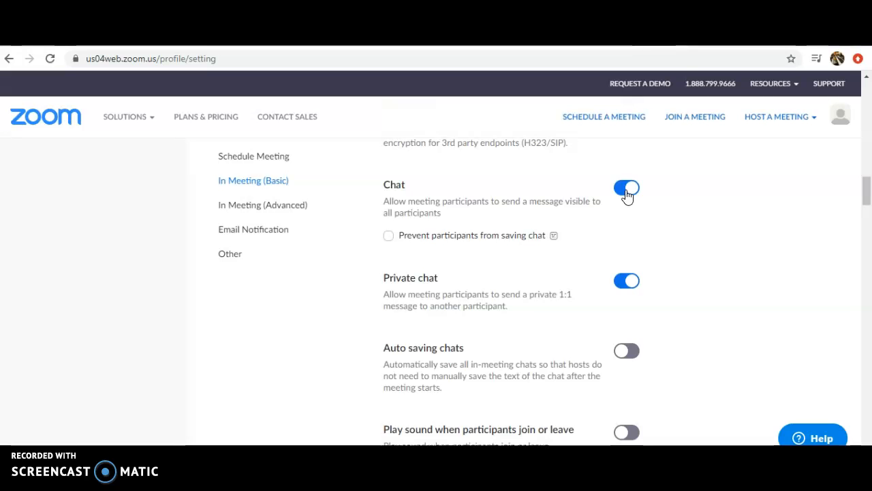
scroll(603, 234, down, 1)
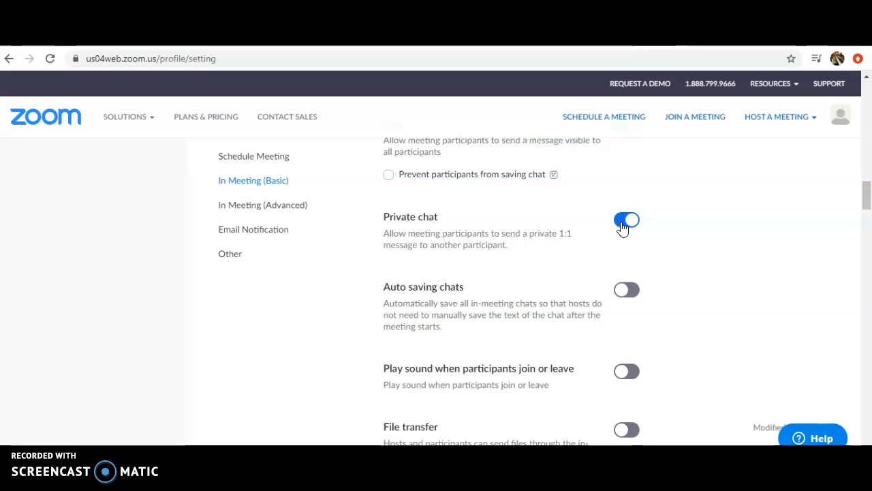
click(603, 263)
scroll(603, 264, down, 1)
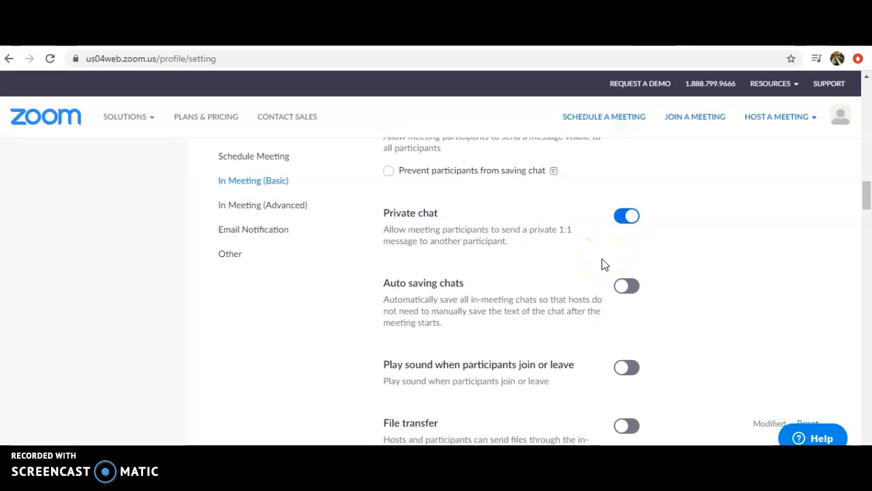
scroll(604, 265, down, 1)
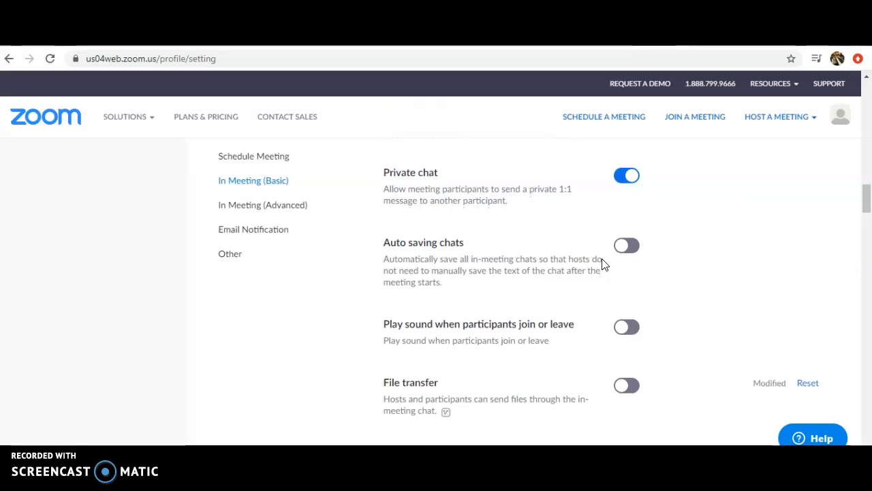
scroll(603, 264, down, 1)
scroll(603, 264, up, 1)
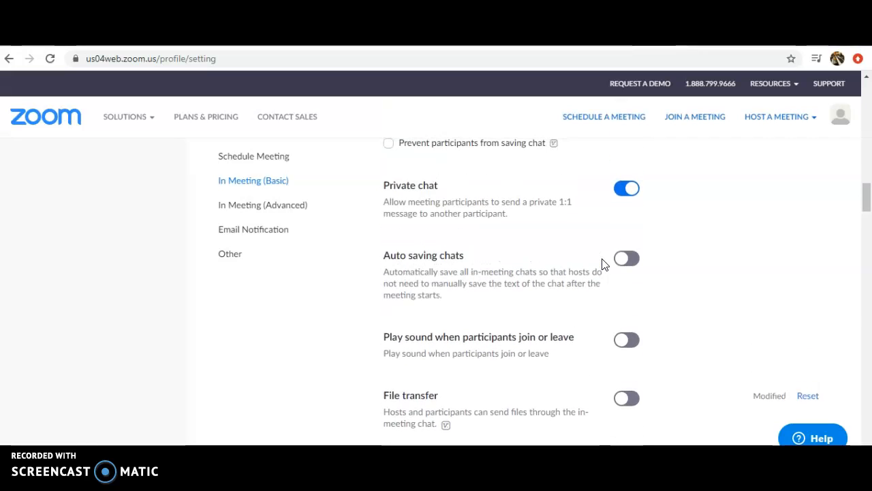
scroll(603, 265, down, 2)
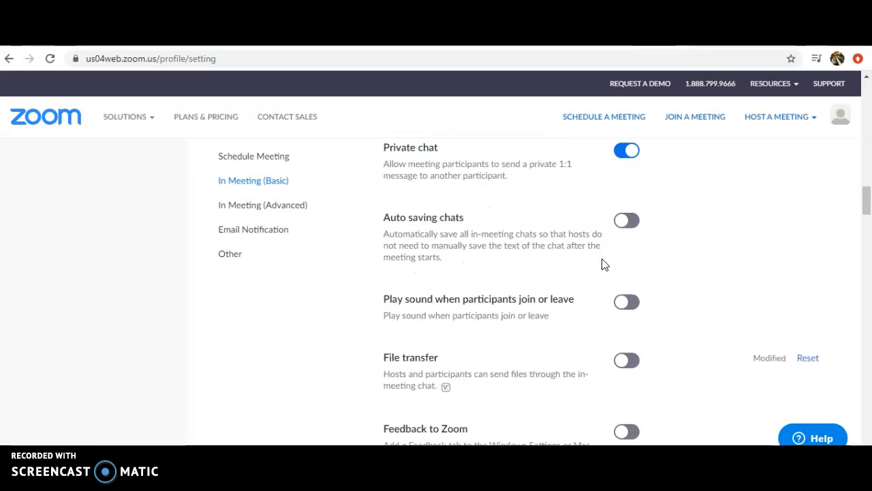
scroll(603, 264, down, 2)
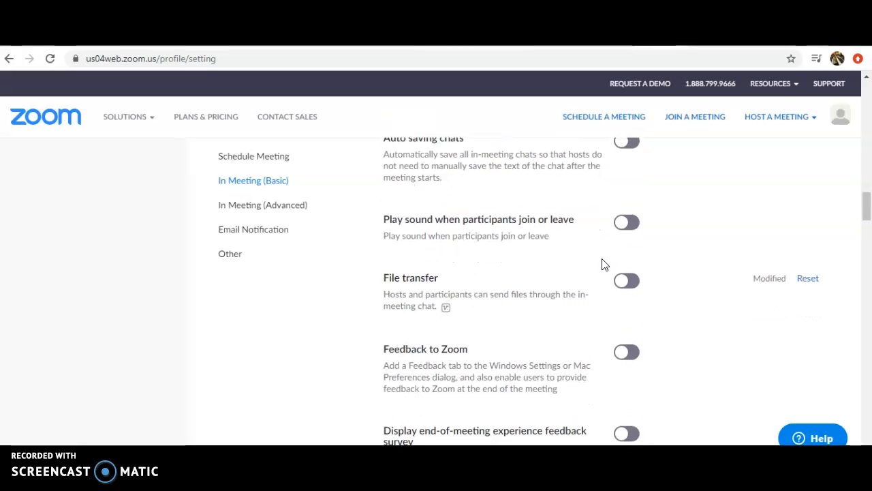
- Examine the File transfer setting and the feedback, attendee hold and meeting toolbar options below it
click(464, 255)
click(617, 253)
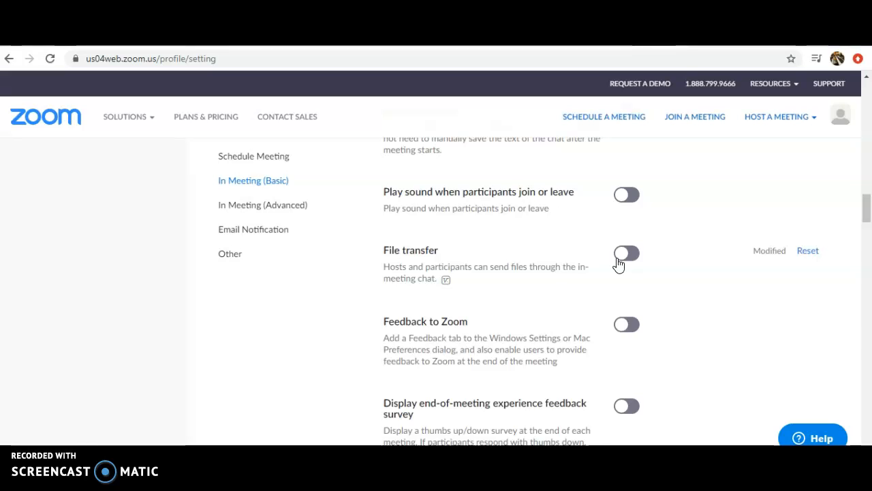
click(628, 260)
click(629, 252)
click(556, 278)
scroll(557, 279, down, 3)
scroll(557, 279, down, 2)
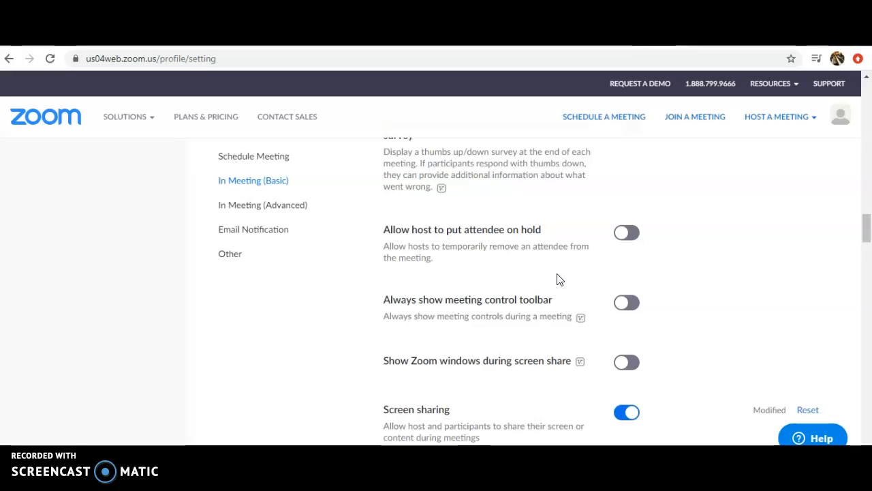
- Examine the Screen sharing setting and its Host Only and All Participants options for who can share
scroll(557, 279, down, 3)
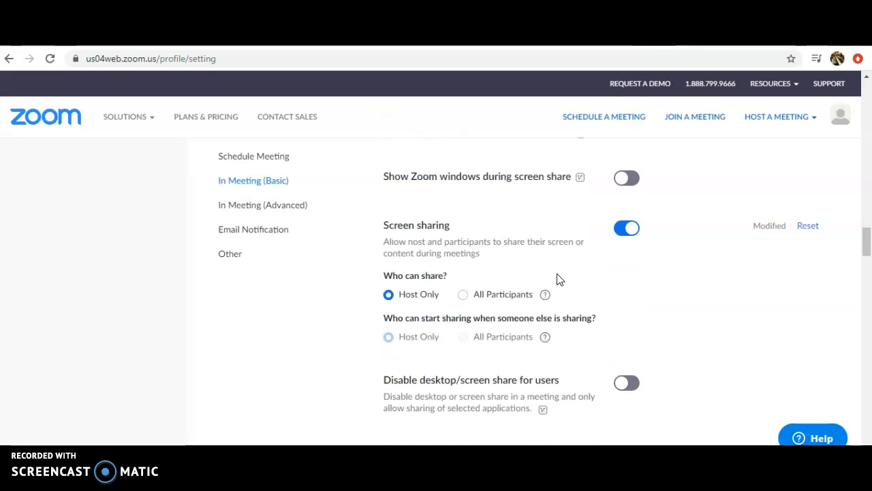
click(428, 211)
click(463, 206)
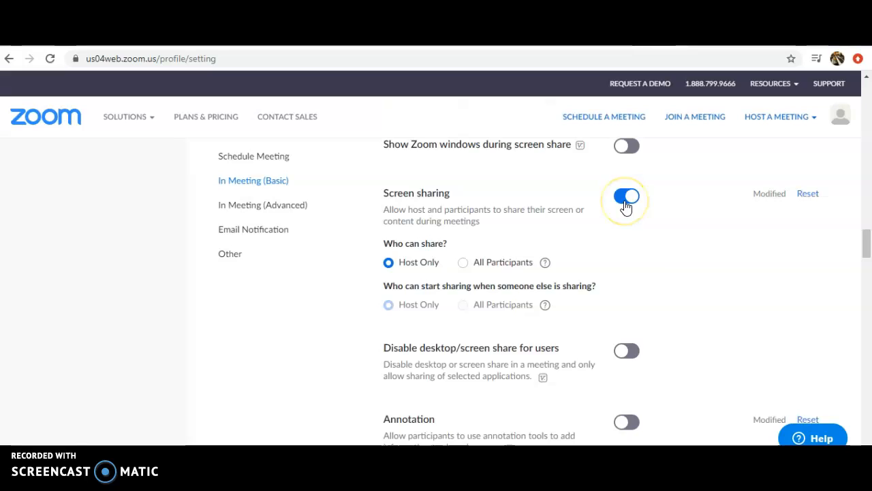
click(417, 263)
click(460, 268)
click(389, 262)
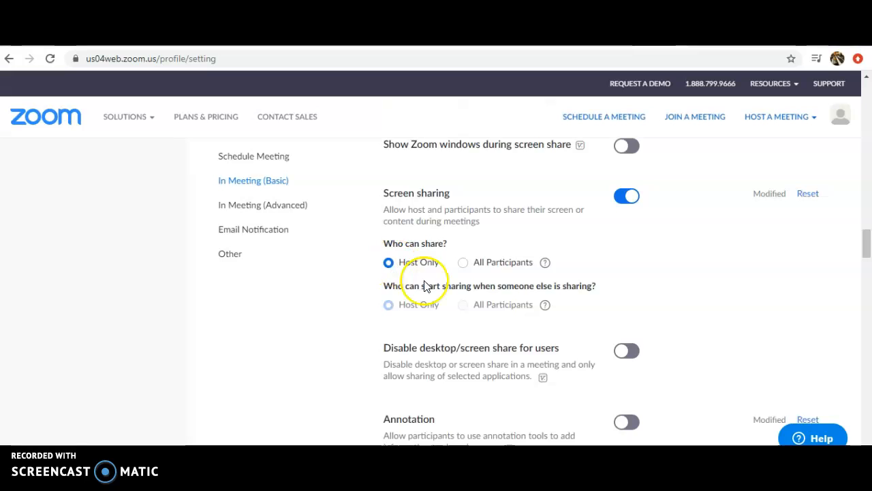
- Look through the remaining meeting settings, including In Meeting (Advanced), Email Notification and Other
scroll(424, 285, down, 5)
scroll(439, 300, down, 3)
scroll(439, 299, up, 1)
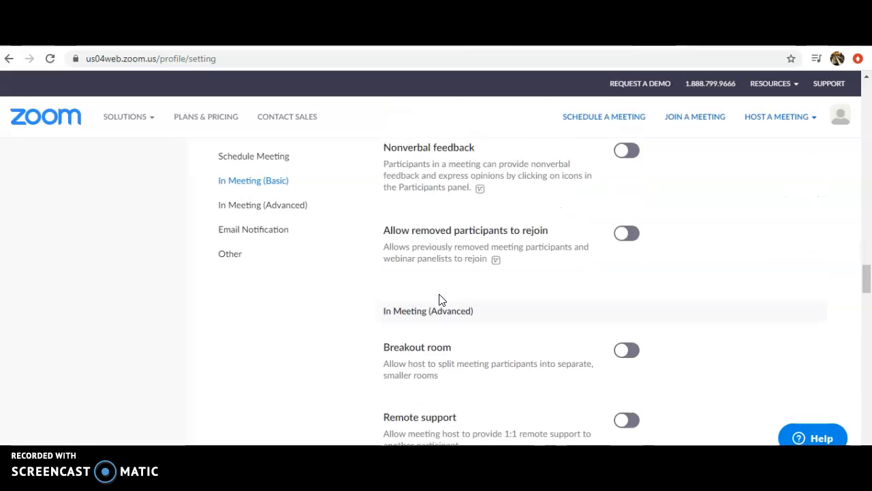
scroll(455, 347, down, 2)
scroll(455, 348, down, 6)
scroll(455, 347, down, 10)
scroll(455, 348, down, 4)
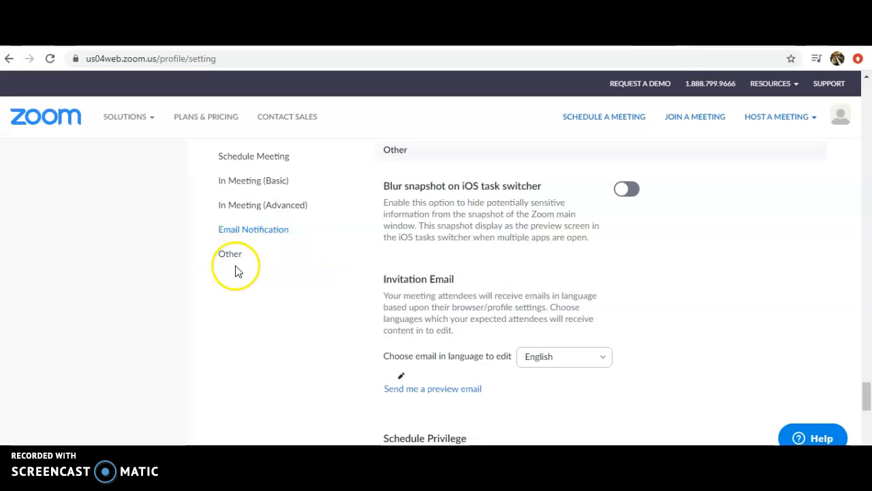
scroll(387, 255, up, 6)
scroll(306, 226, up, 10)
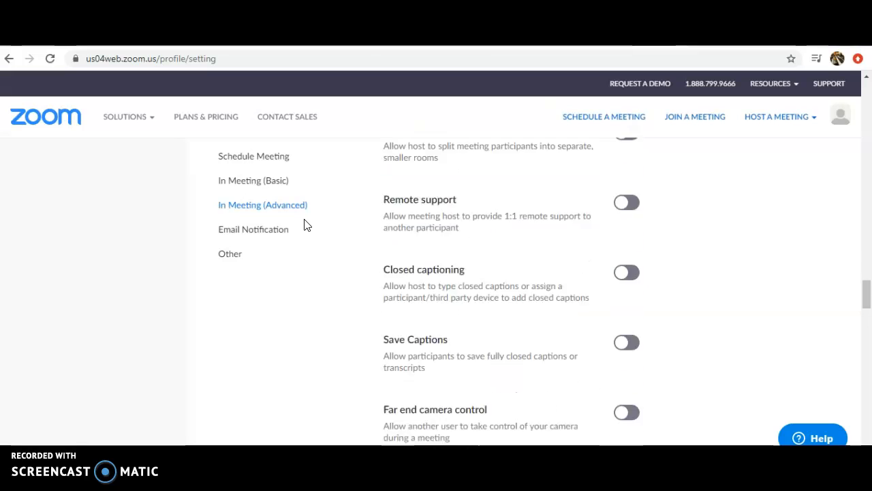
scroll(307, 225, up, 5)
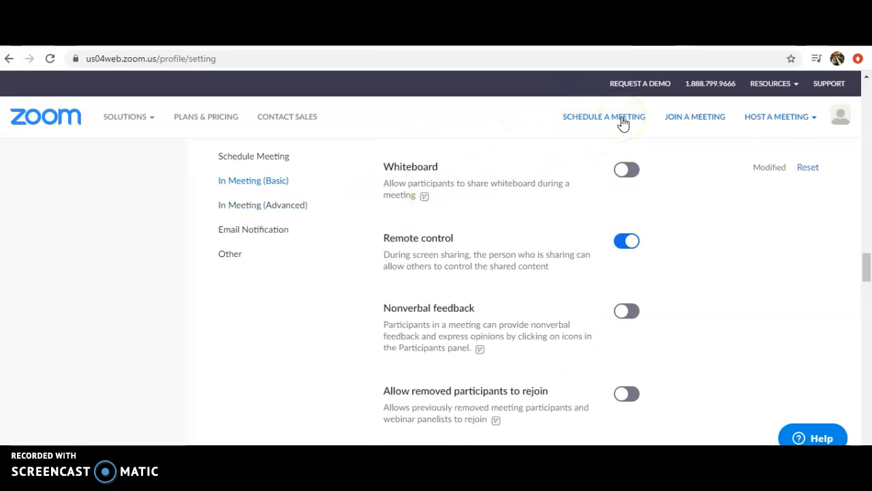
- Start scheduling a meeting and set its topic to Piano Lesson with the student's name in parentheses
click(602, 121)
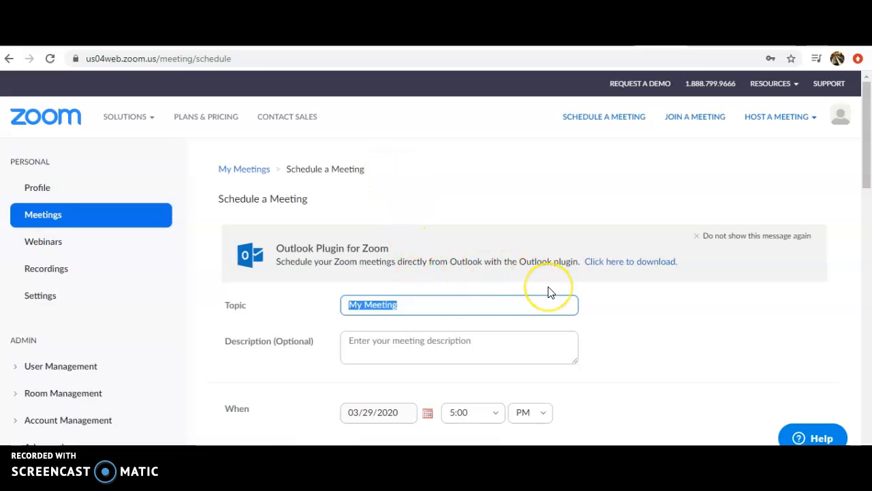
scroll(550, 292, down, 3)
triple_click(425, 198)
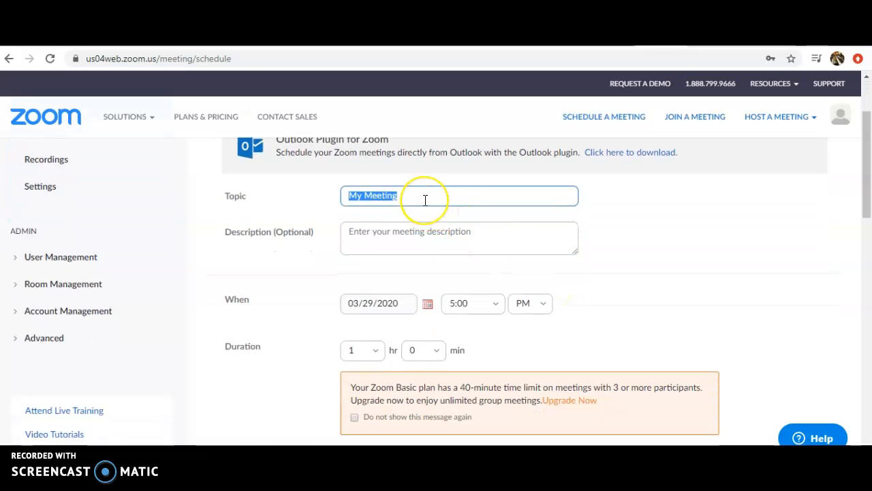
text(Pi)
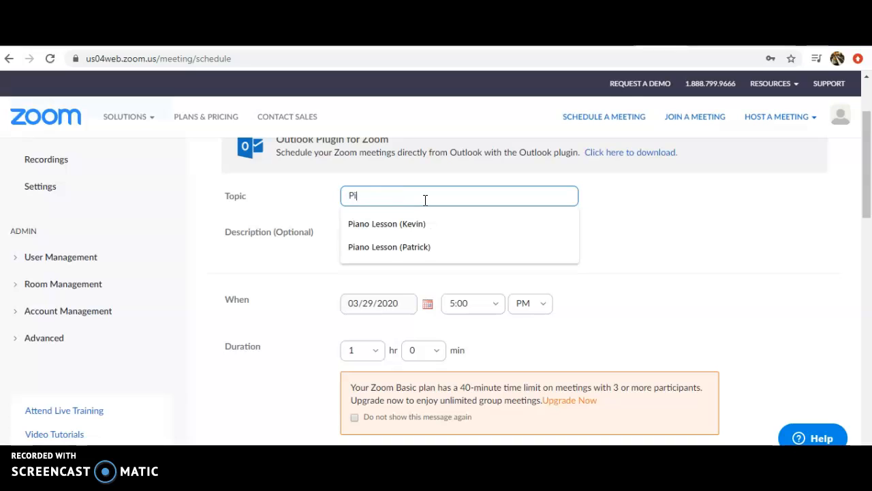
text(ano Lesson (Zach)
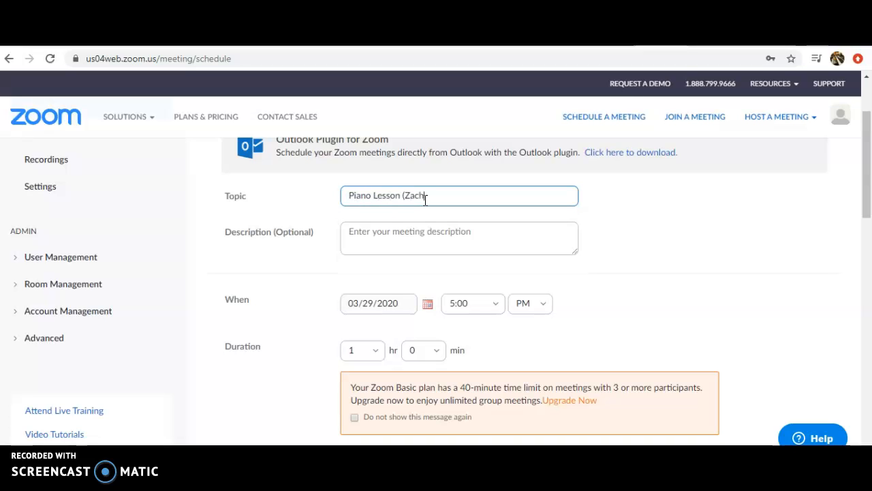
text())
- Enter the meeting description "Welcome to our first virtual lesson!"
scroll(504, 232, down, 1)
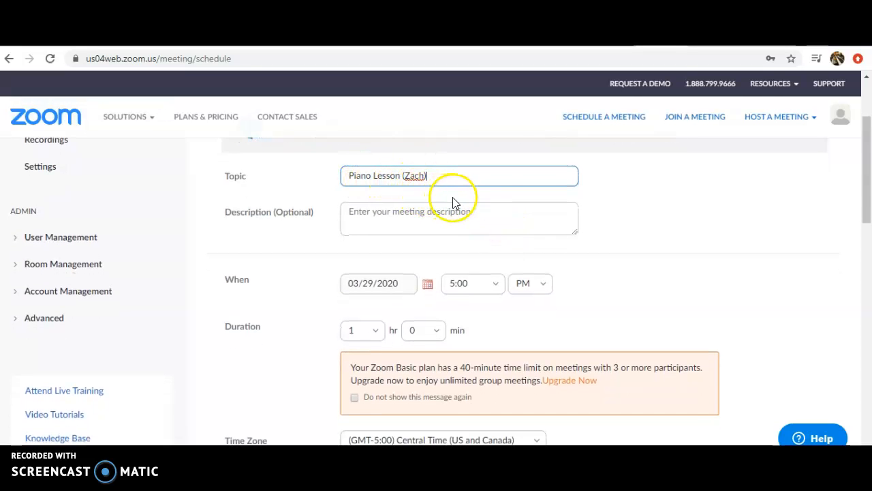
click(425, 216)
text(Welcome to )
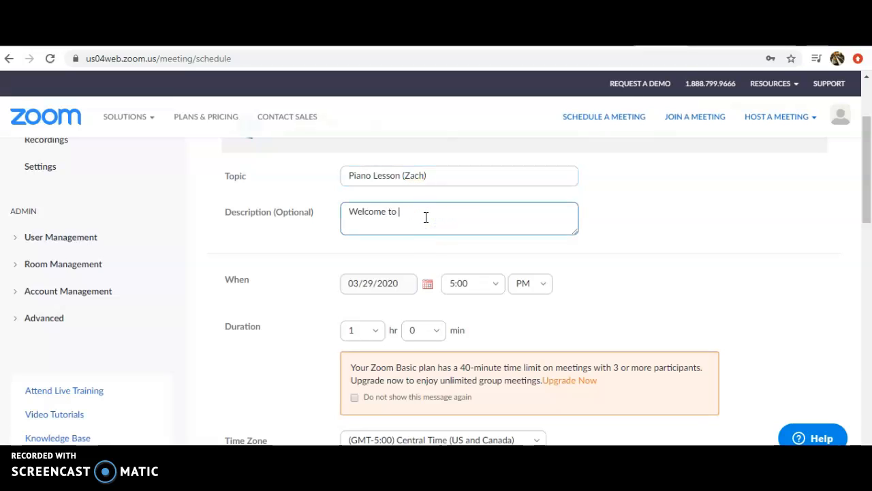
text(our first virtual lesson!)
- Set the meeting date to 04/06/2020
scroll(327, 295, down, 1)
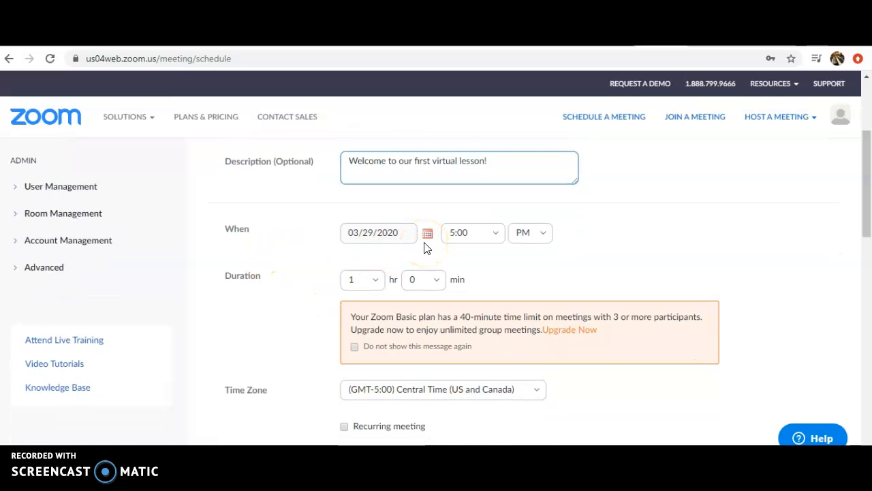
click(475, 235)
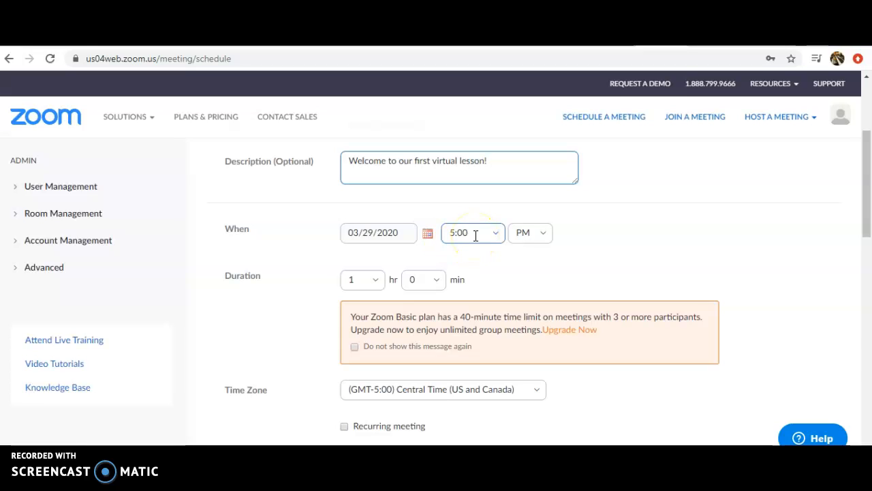
click(321, 237)
click(427, 238)
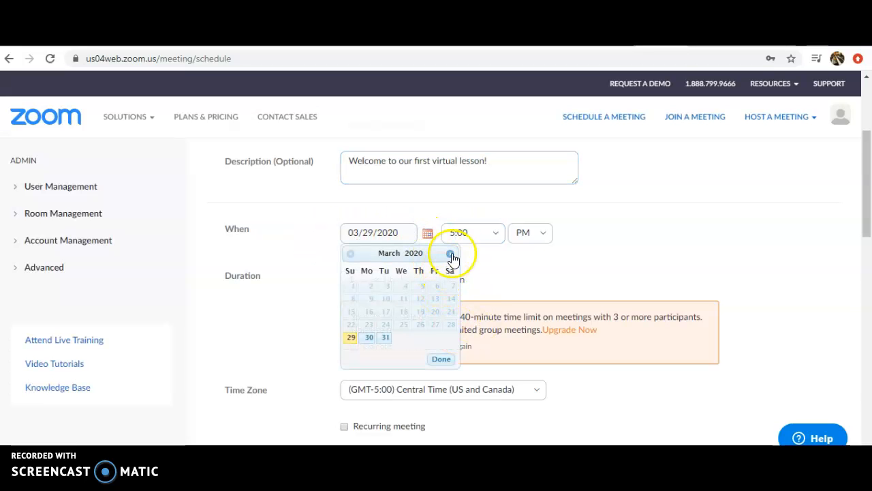
click(450, 253)
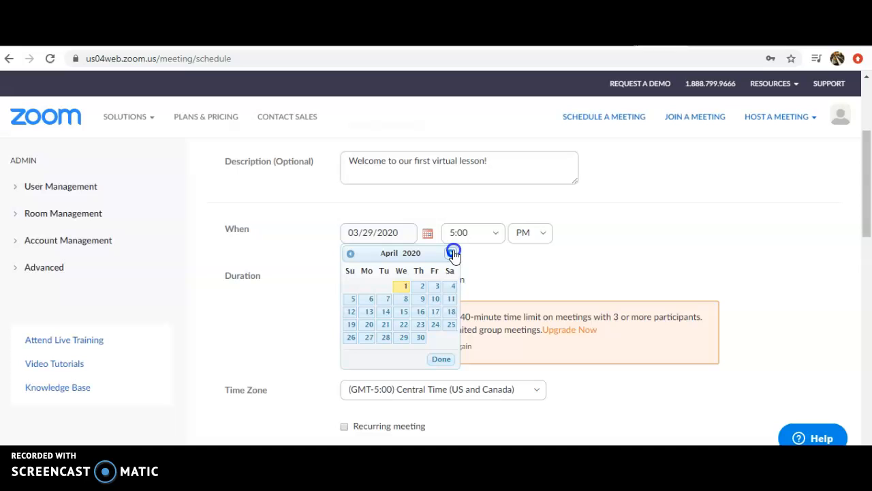
click(370, 300)
- Set the meeting's start time to 5:15 PM
click(525, 232)
click(485, 233)
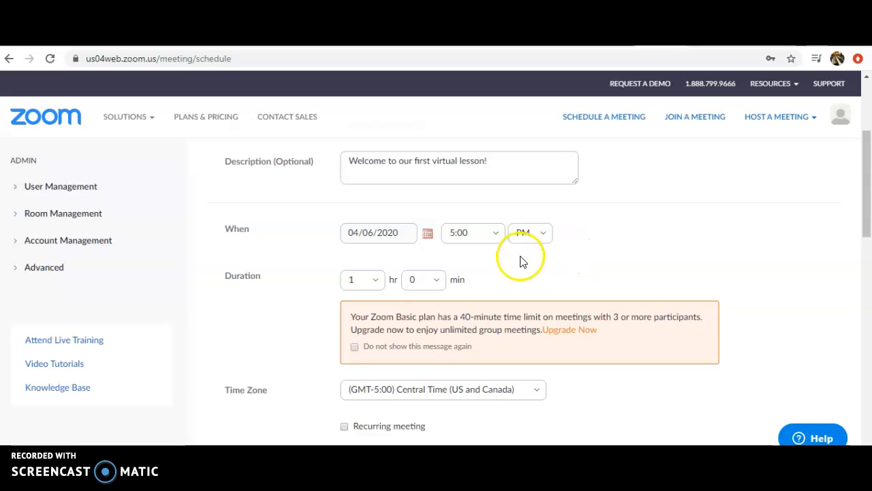
scroll(488, 263, down, 1)
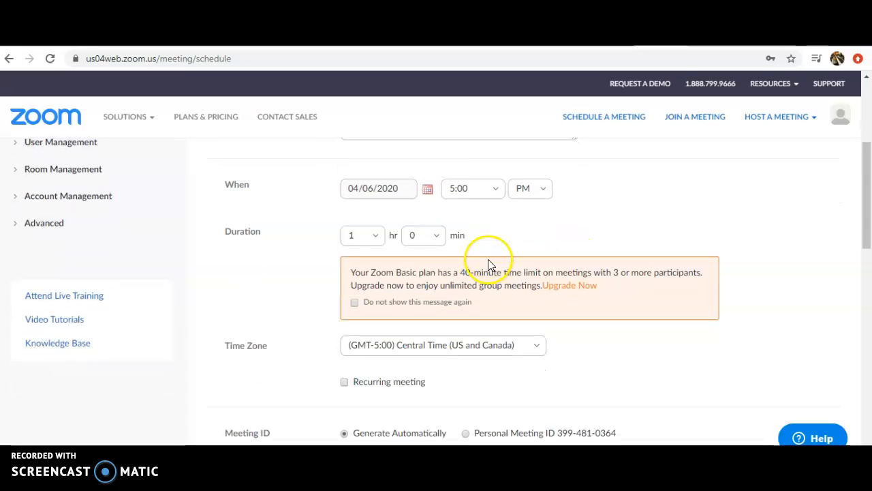
click(376, 232)
click(417, 231)
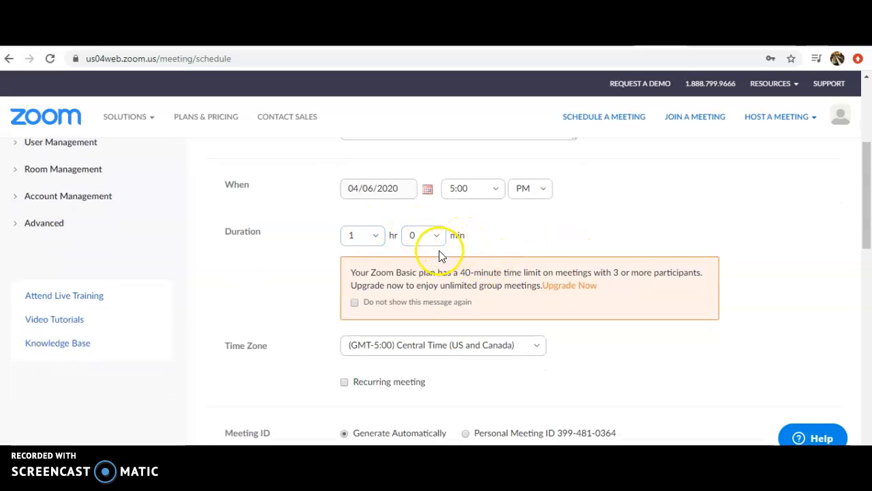
click(498, 193)
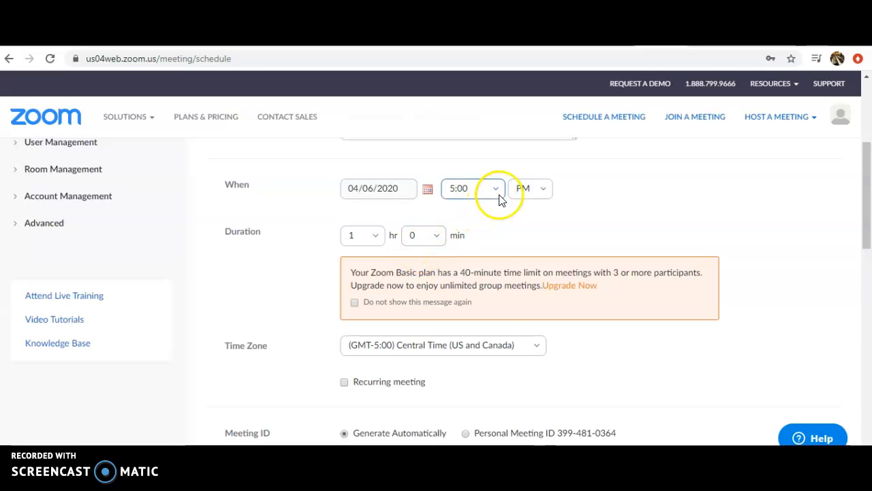
click(498, 195)
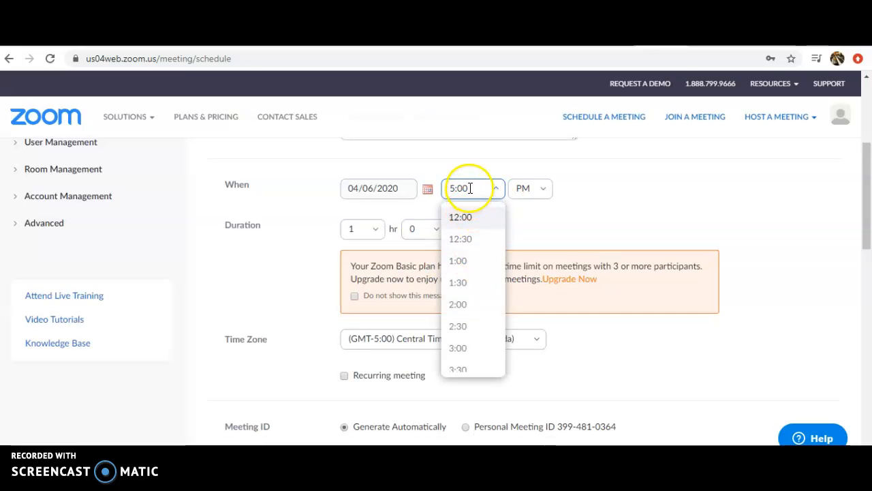
key(BackSpace)
key(BackSpace)
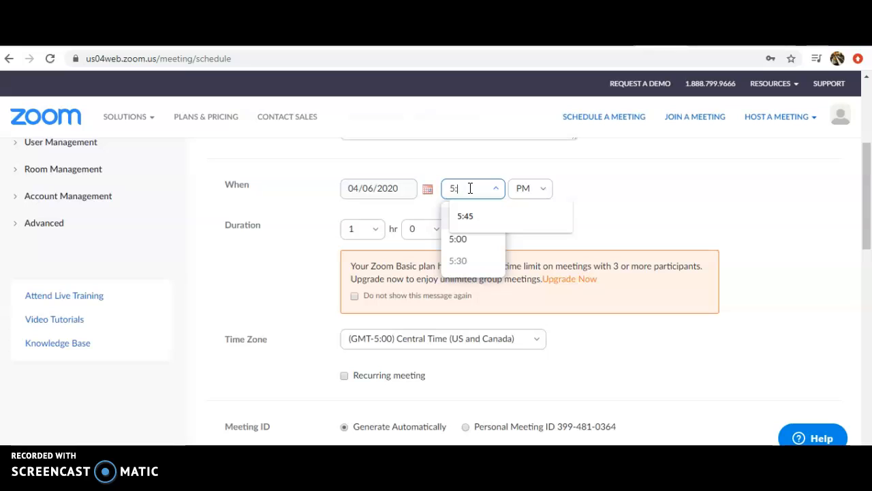
text(15)
click(554, 227)
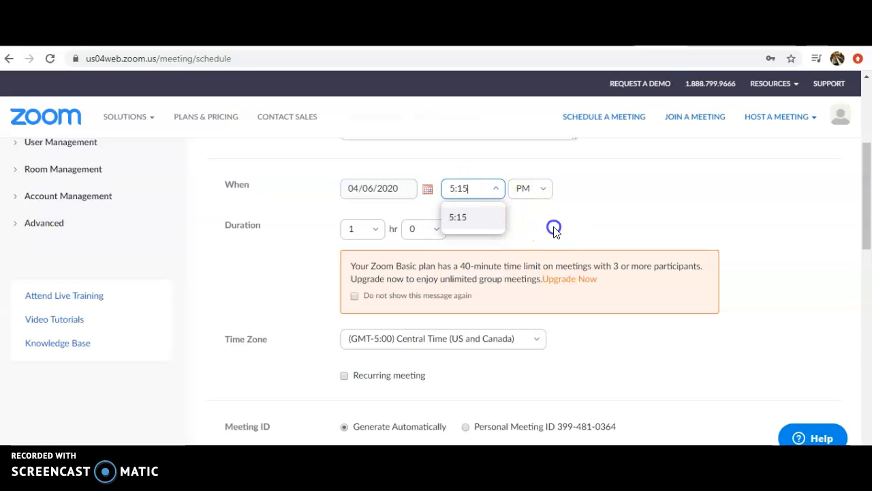
- Re-enter 5:15 as the meeting's start time so the custom time is applied
click(463, 185)
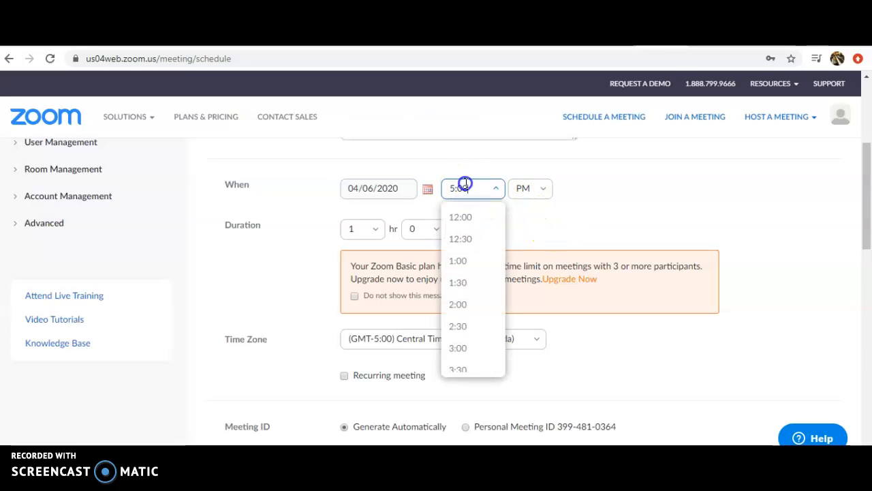
key(BackSpace)
key(BackSpace)
text(`1)
key(BackSpace)
key(BackSpace)
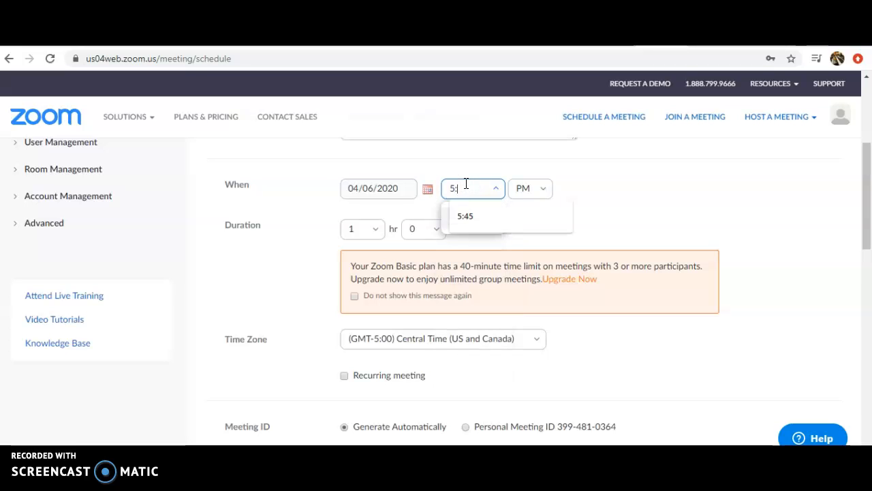
text(15)
key(Return)
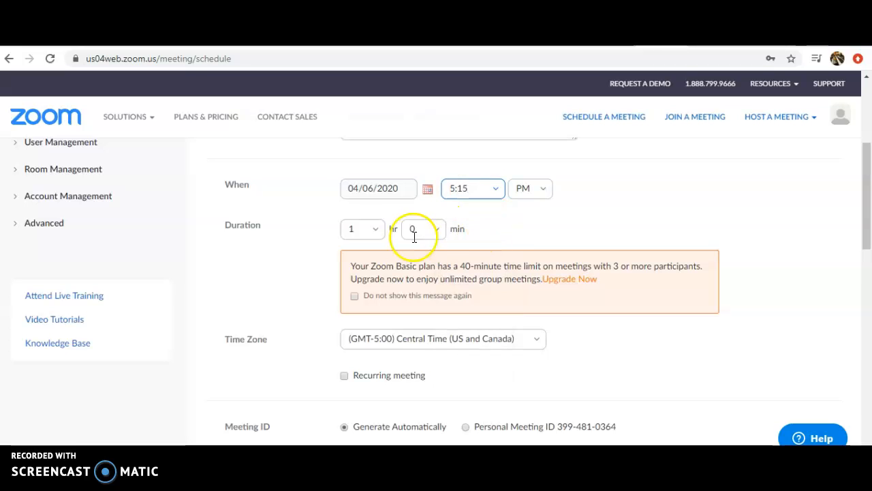
- Set the meeting duration to 0 hr 45 min and choose not to show the 40-minute limit message again
click(380, 230)
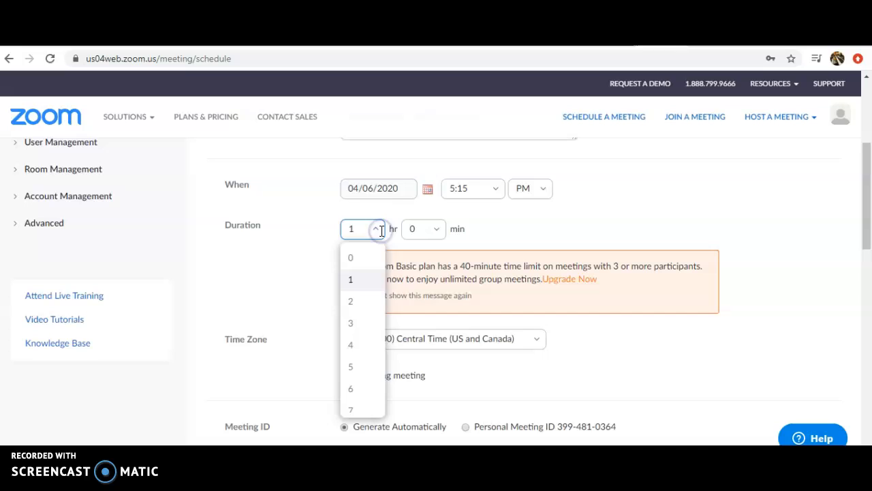
click(354, 258)
click(423, 230)
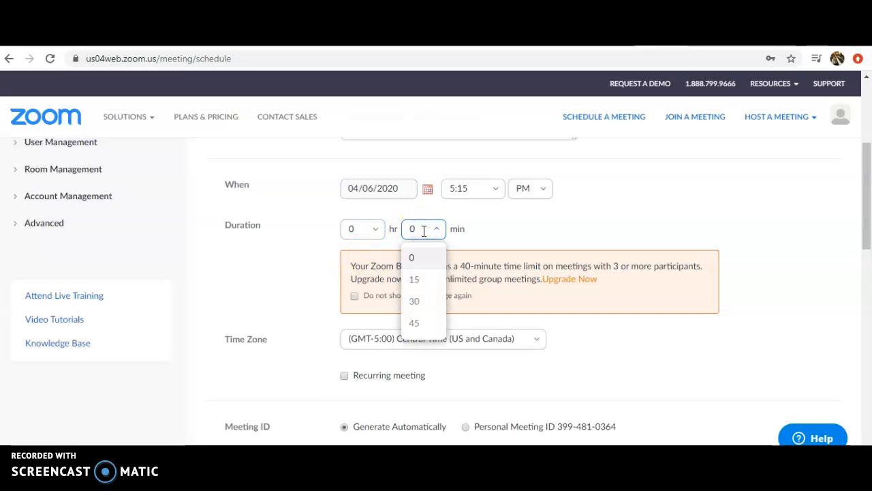
click(413, 323)
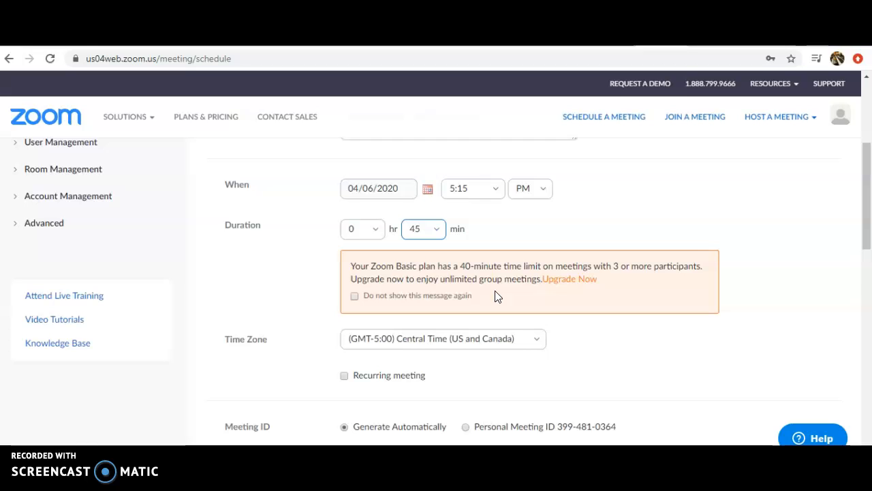
click(354, 296)
- Turn on the recurring meeting option, look through the repeat interval and recurrence choices, and turn recurrence off again
scroll(483, 311, down, 1)
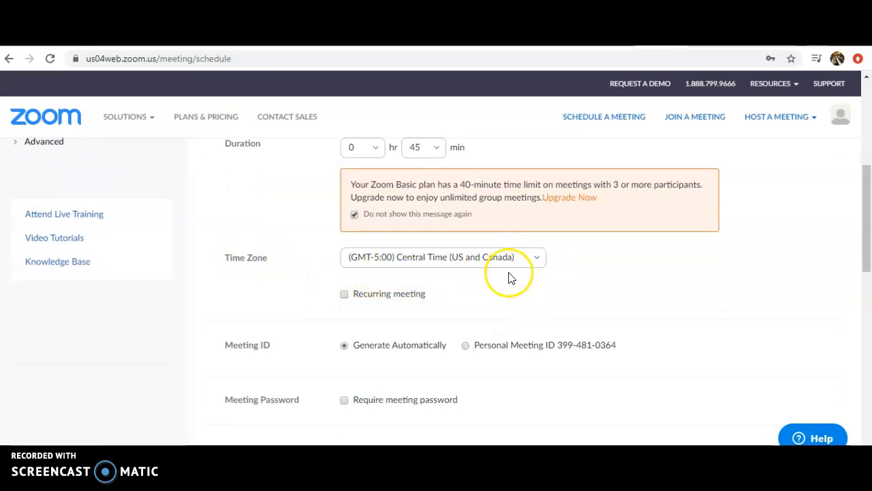
scroll(530, 279, down, 1)
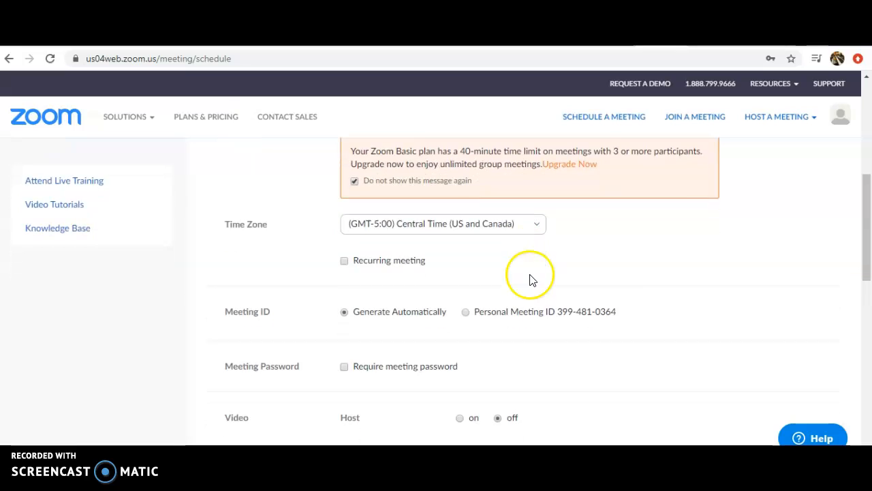
click(344, 256)
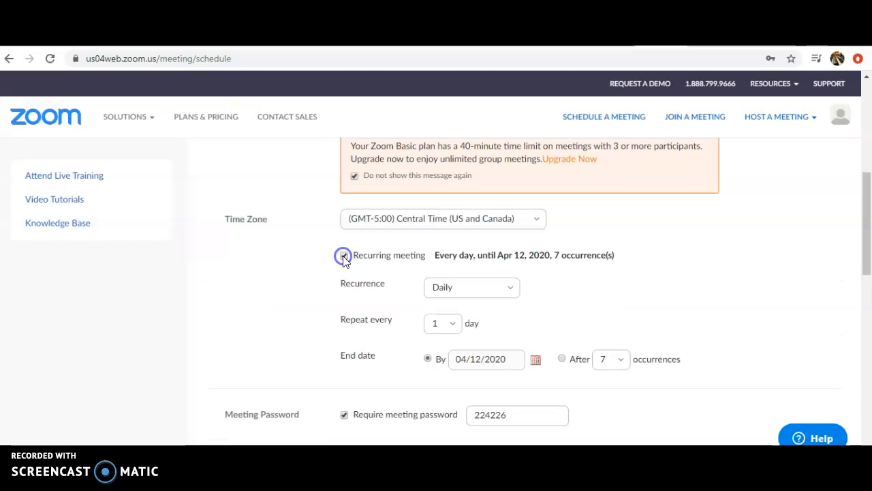
click(455, 326)
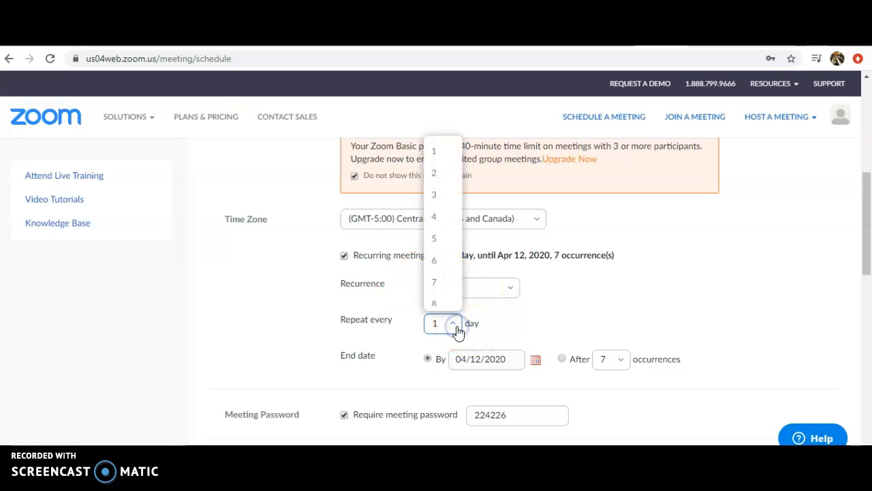
click(536, 327)
click(511, 291)
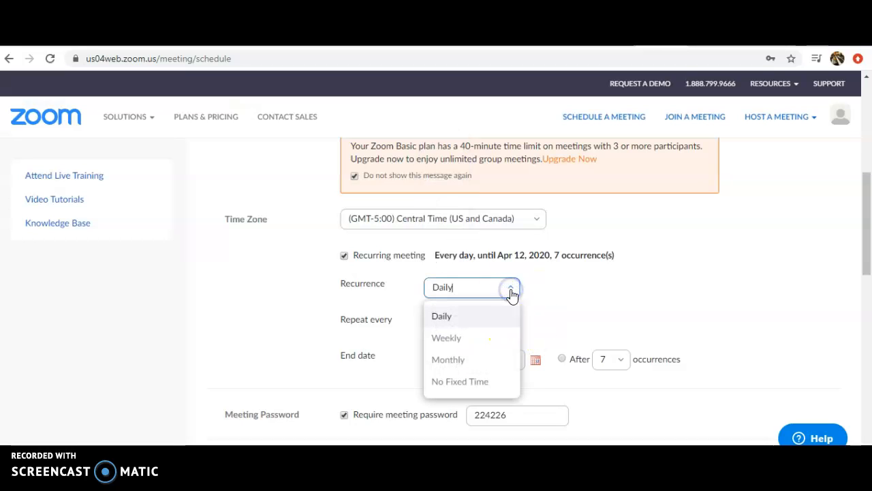
click(567, 300)
click(344, 254)
- Turn on the video for both the host and the participant
scroll(460, 294, down, 1)
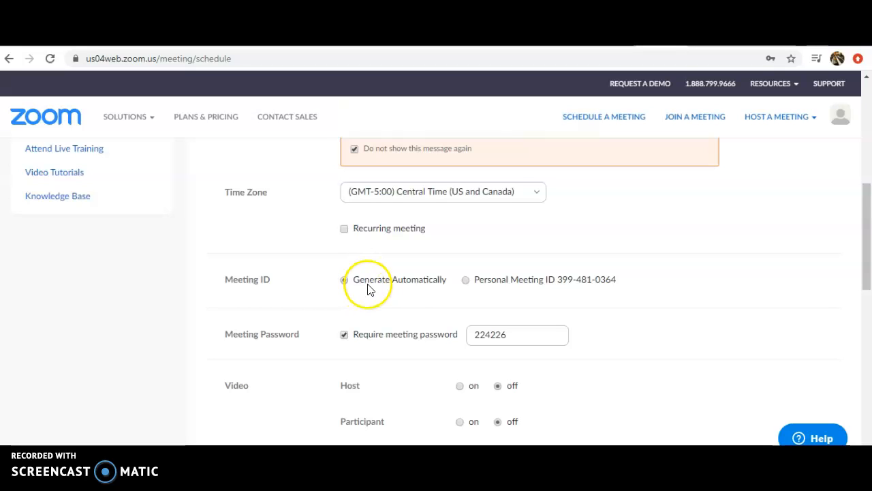
scroll(355, 289, down, 1)
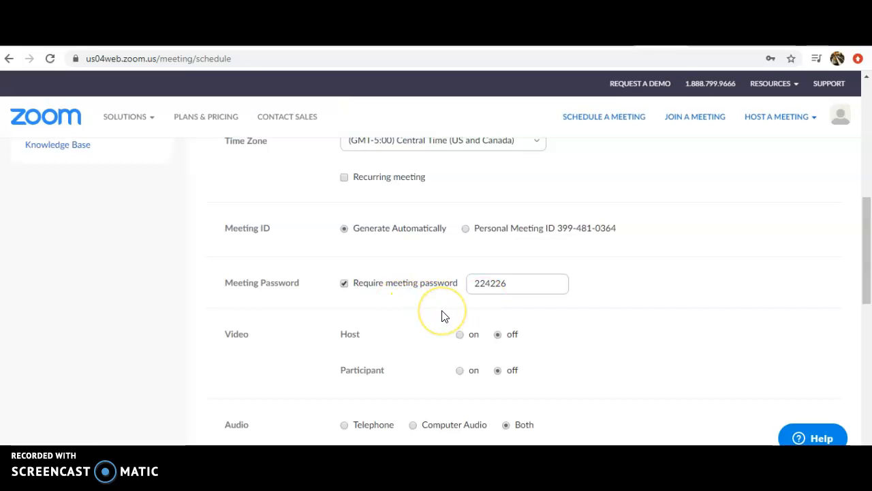
scroll(402, 321, down, 2)
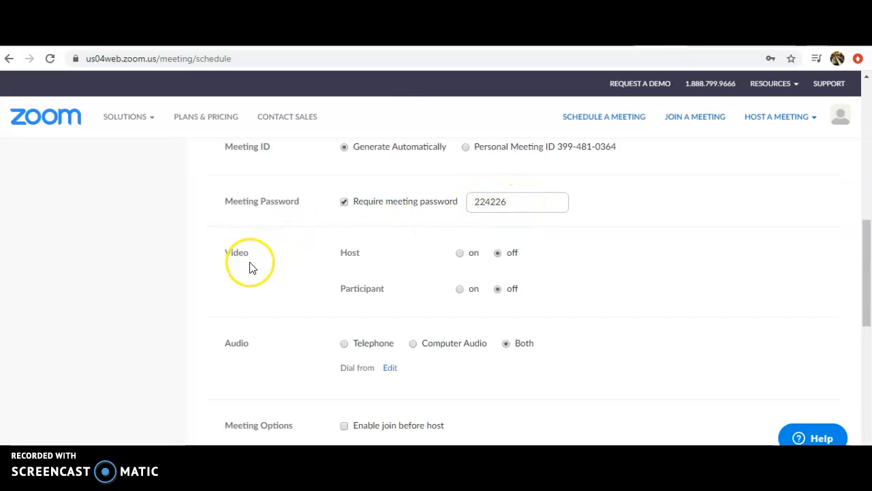
click(460, 253)
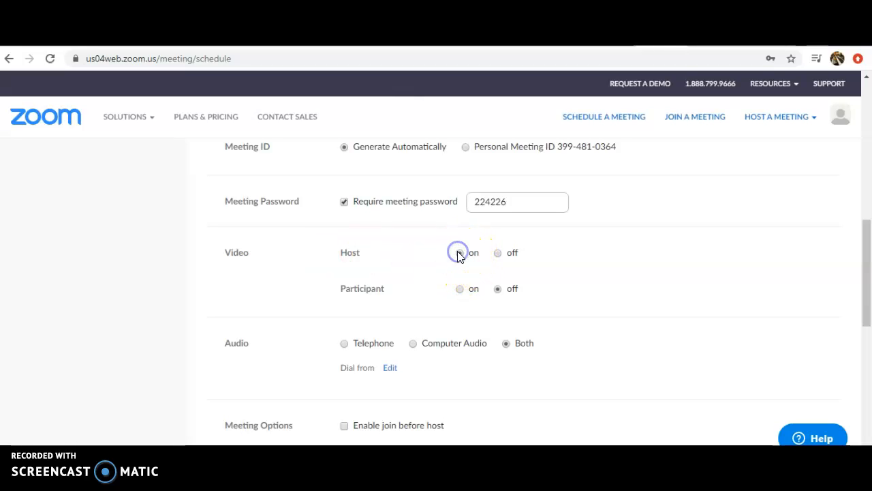
click(461, 290)
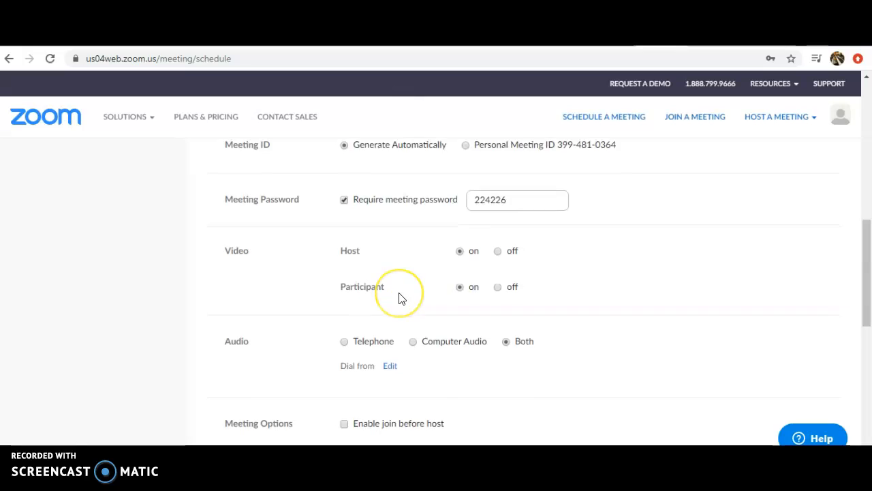
- Try out the meeting options for joining before the host and recording automatically on the local computer
scroll(399, 297, down, 1)
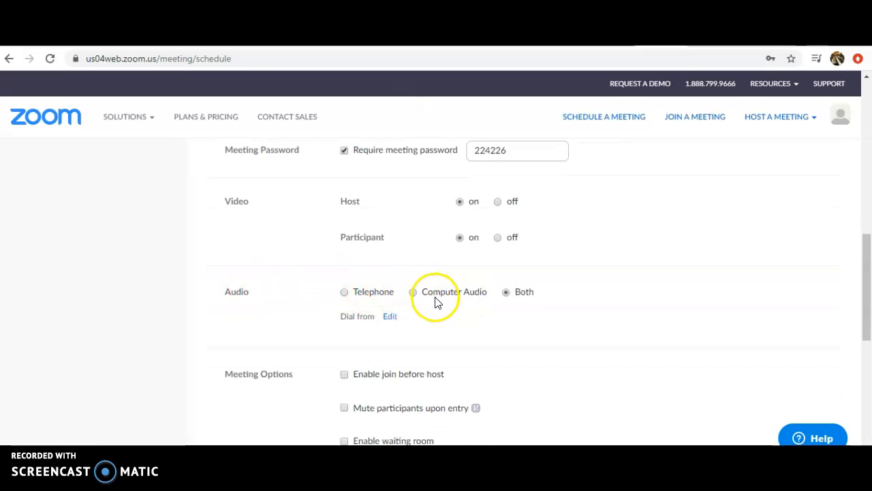
scroll(522, 321, down, 3)
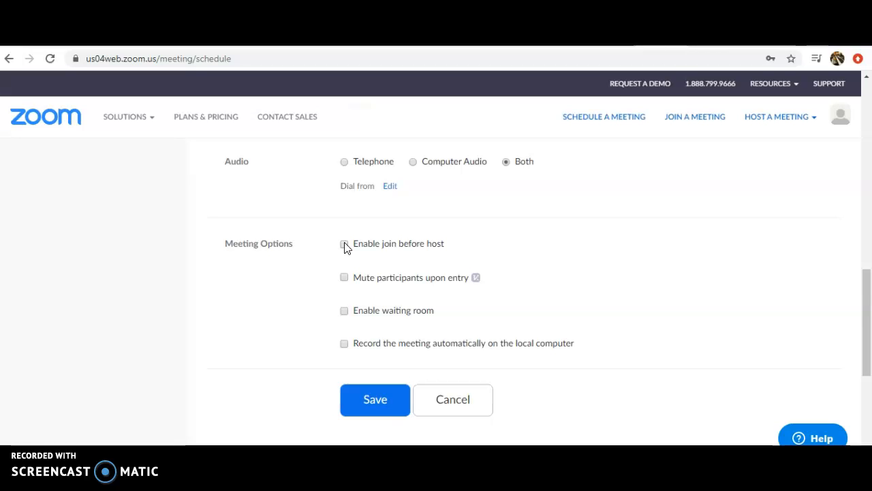
click(344, 245)
click(344, 346)
click(345, 344)
- Review the video, audio and meeting options and save the scheduled meeting
scroll(498, 345, up, 3)
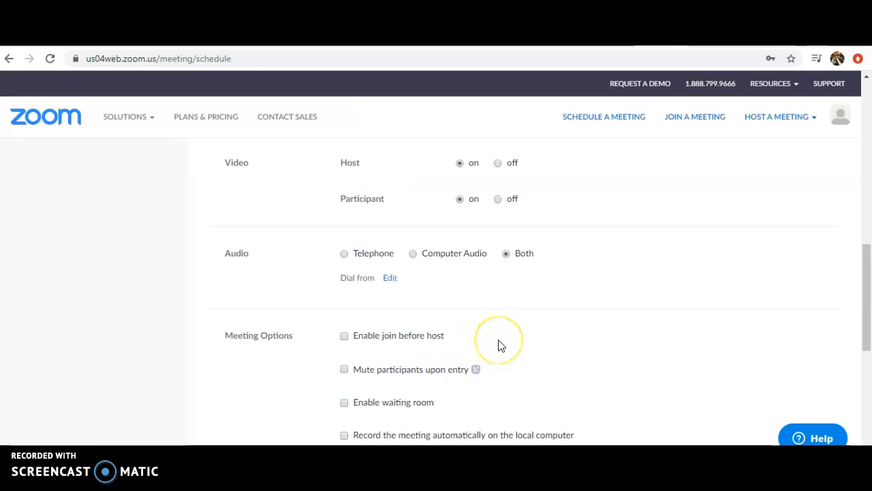
scroll(498, 345, up, 2)
scroll(498, 345, down, 6)
click(375, 352)
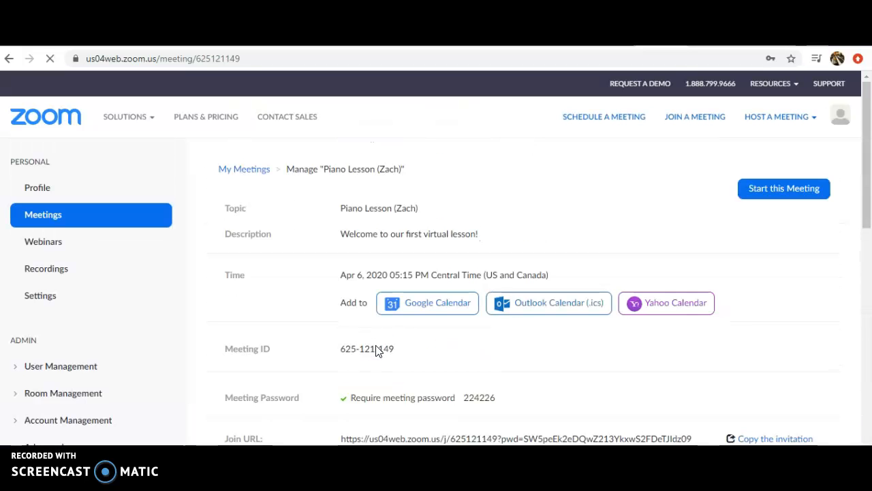
- Review the saved piano lesson's details and open its meeting invitation text for copying
scroll(429, 363, down, 3)
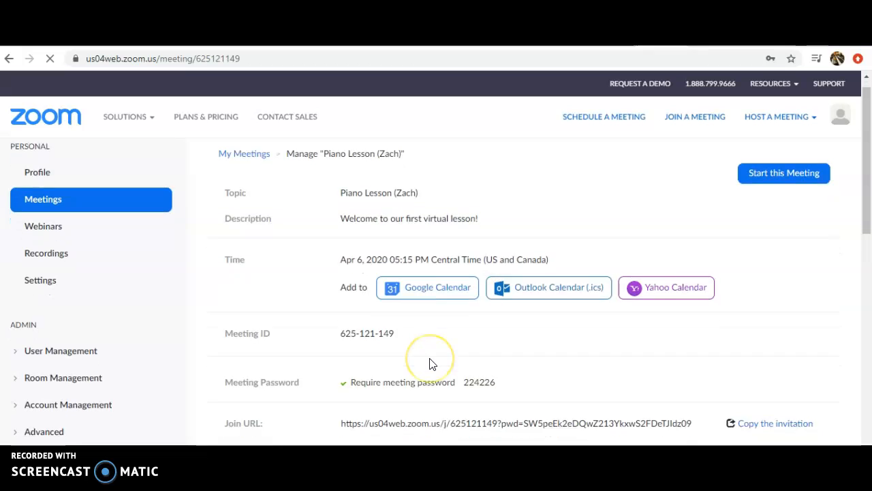
scroll(429, 363, down, 1)
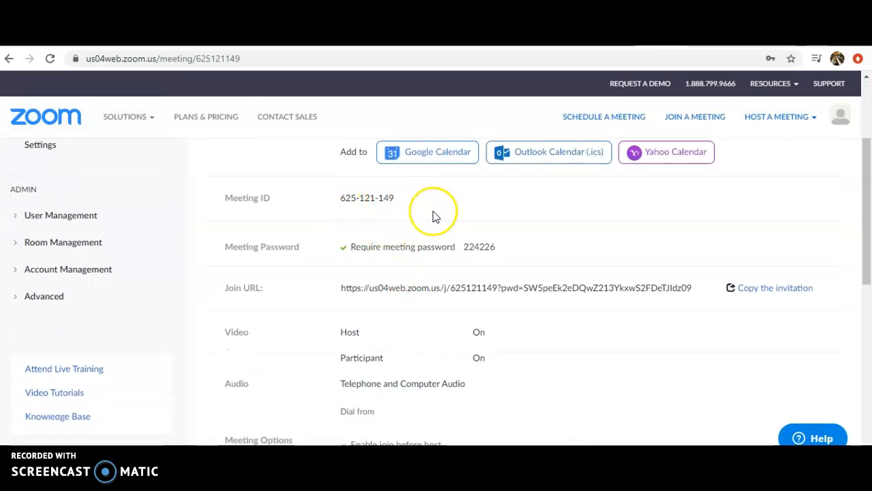
scroll(432, 214, up, 2)
scroll(432, 217, down, 1)
scroll(433, 216, down, 1)
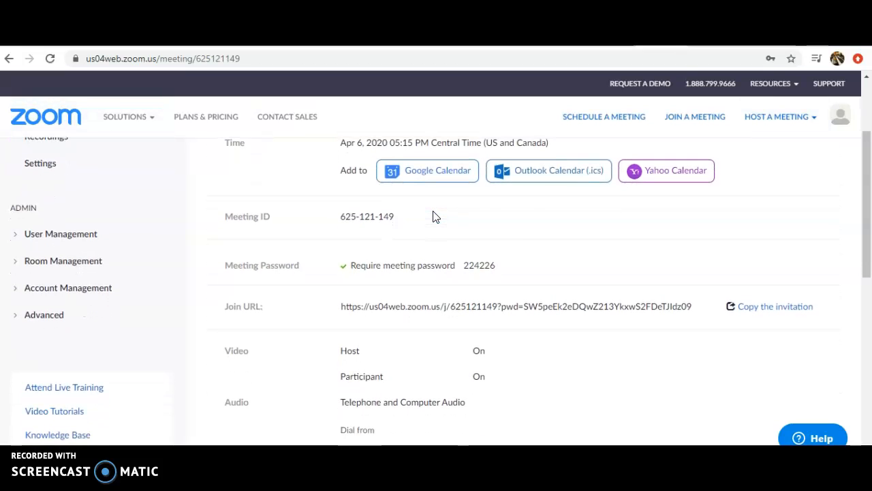
click(764, 306)
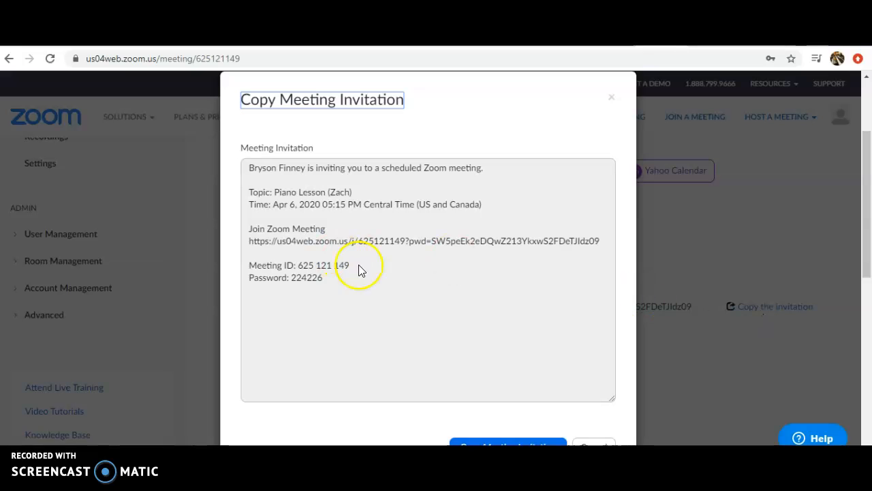
- Highlight the join details and the join link in the invitation, copy the meeting invitation, and return to the meeting details
drag(248, 229, 353, 284)
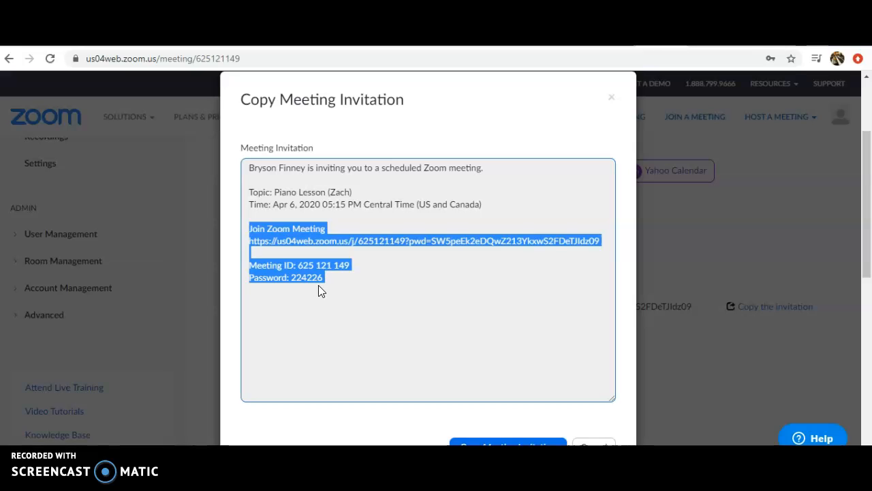
click(352, 288)
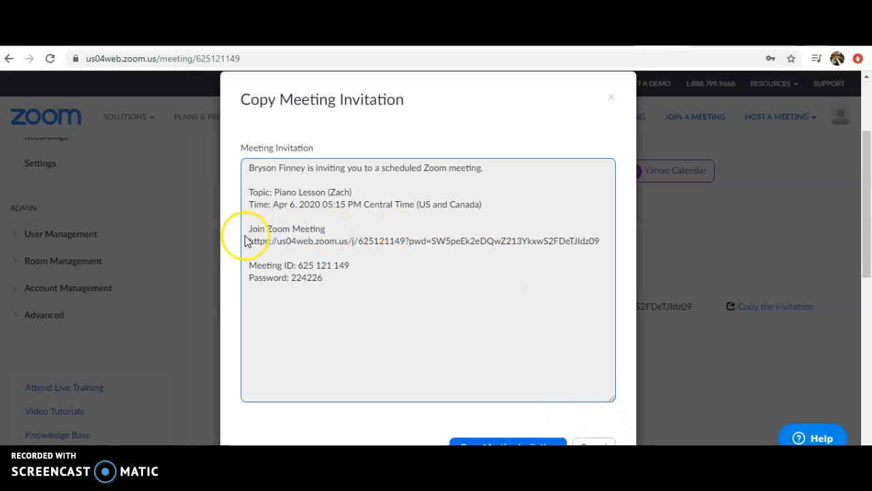
drag(246, 240, 522, 248)
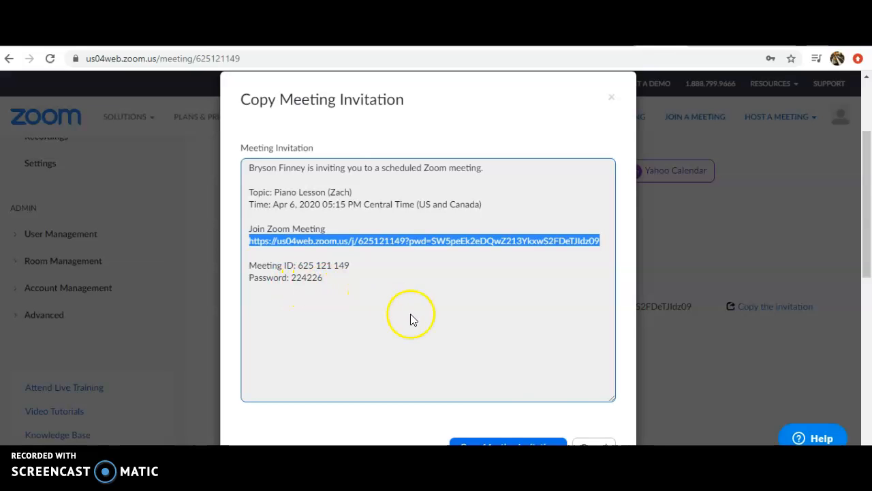
click(508, 445)
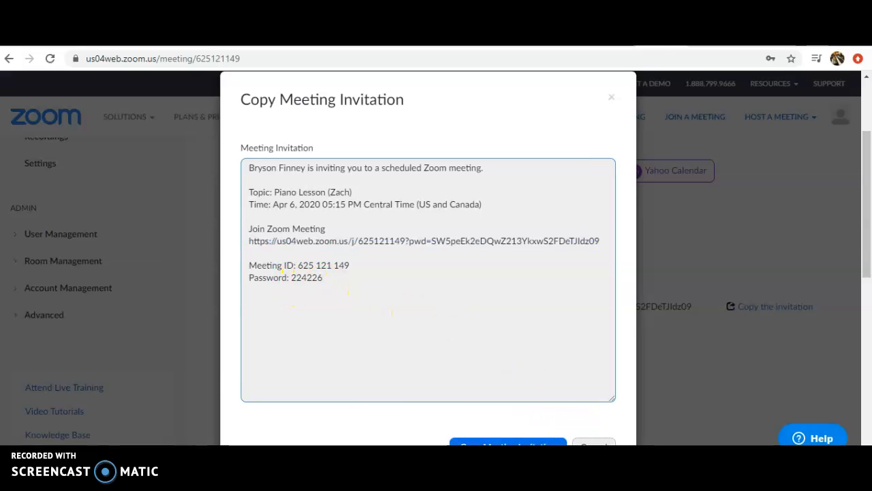
scroll(678, 402, down, 1)
scroll(678, 402, up, 2)
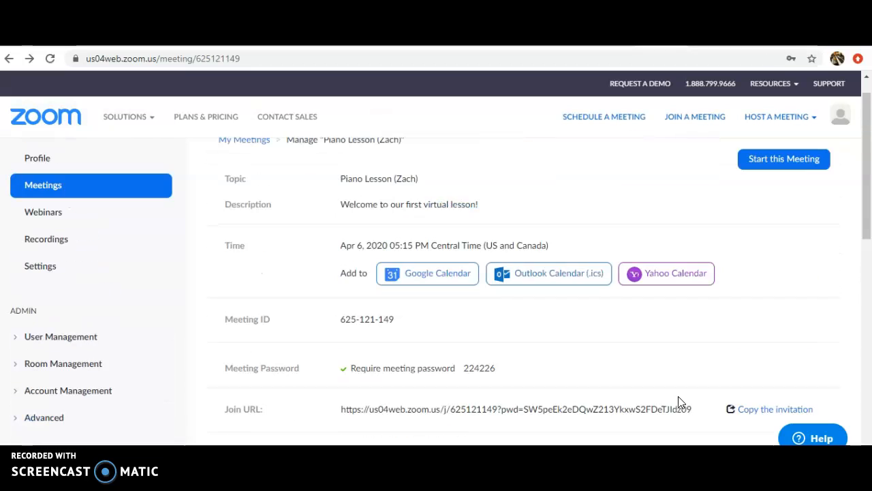